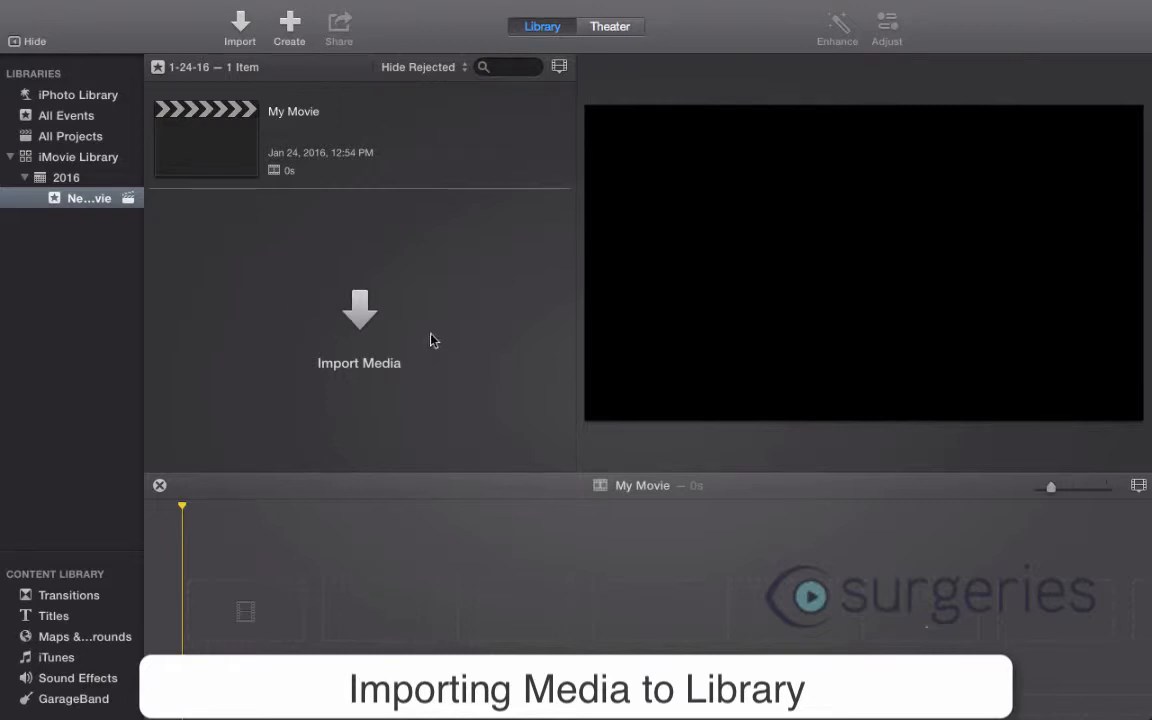
- Import the images, Powerpoint Slides and Raw Videos folders from Laryngeal Cleft Video on the Desktop into New Movie
click(360, 312)
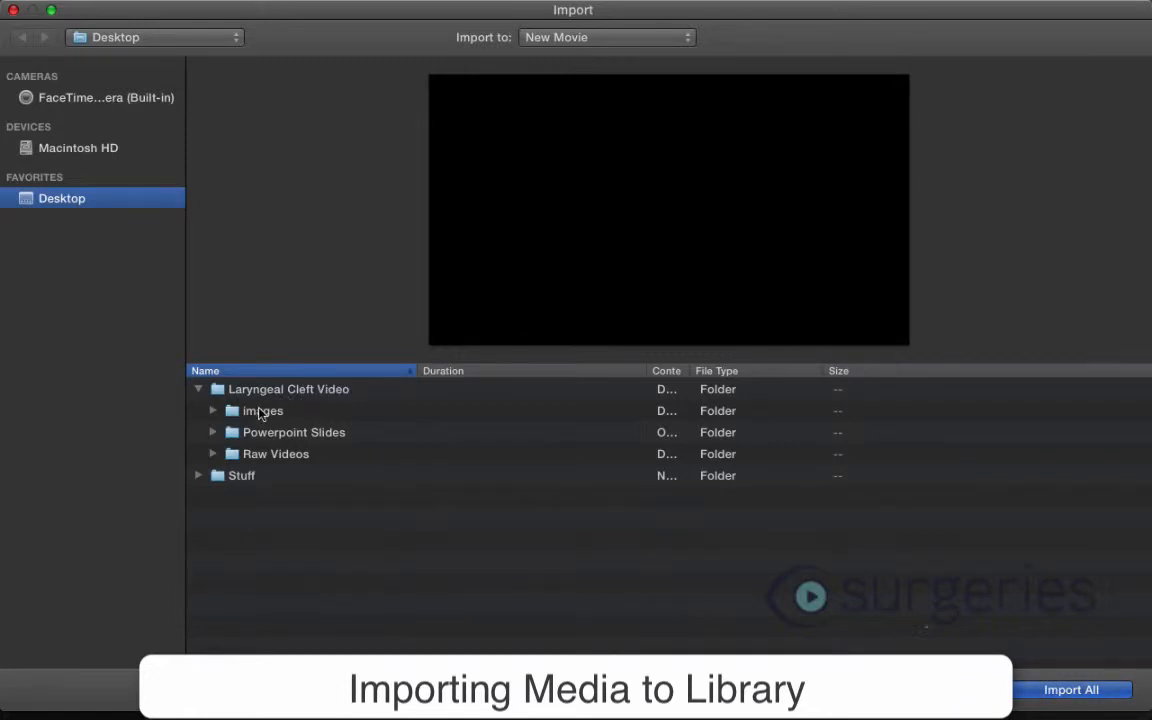
click(295, 455)
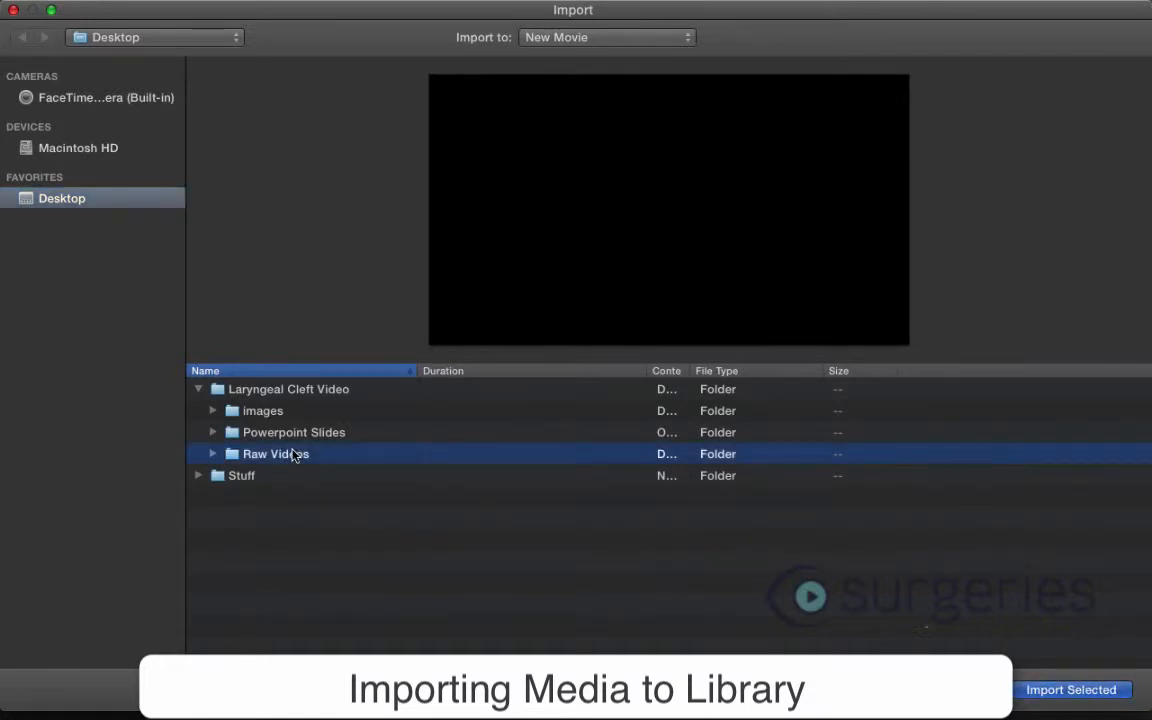
key(shift+Up)
key(shift+Up)
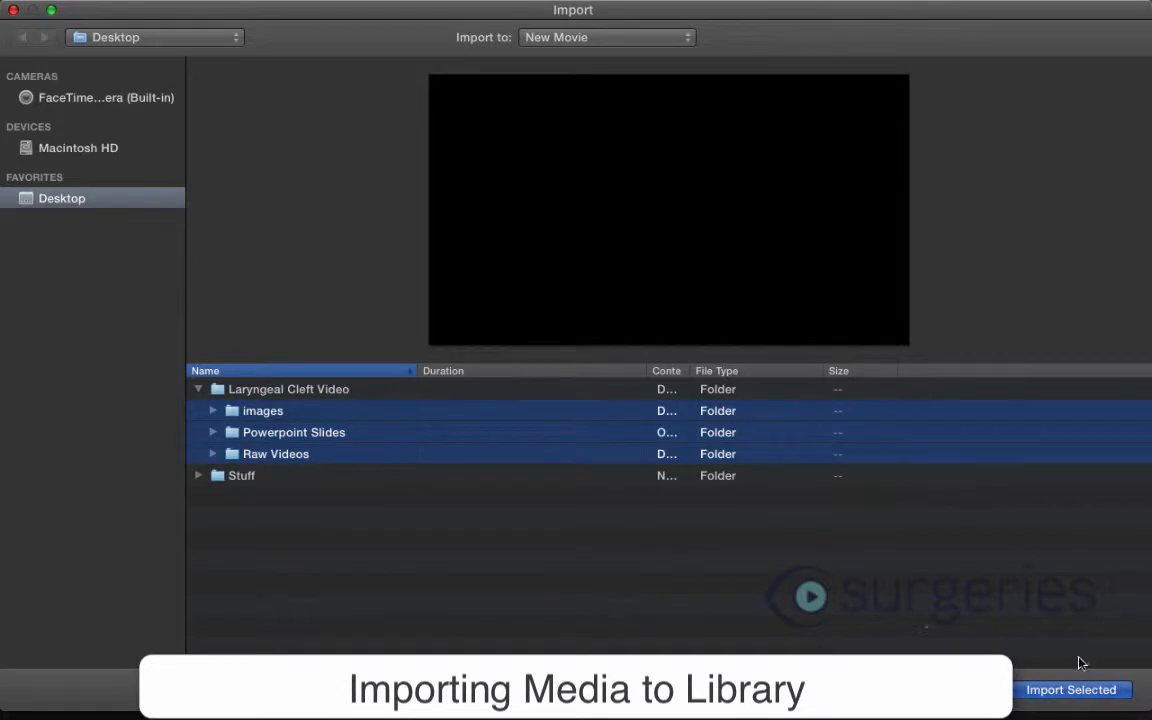
click(1068, 689)
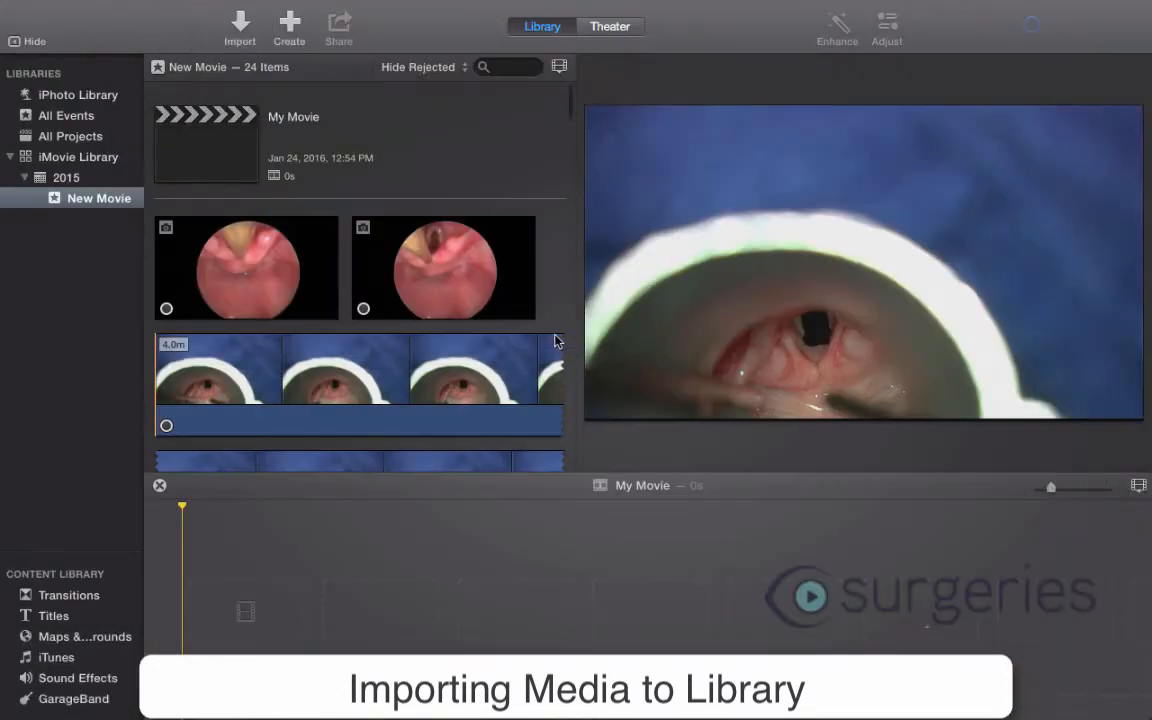
- Add a section of about 12.5 s from the start of the 4.0-minute surgery clip to the empty My Movie timeline
scroll(249, 278, down, 2)
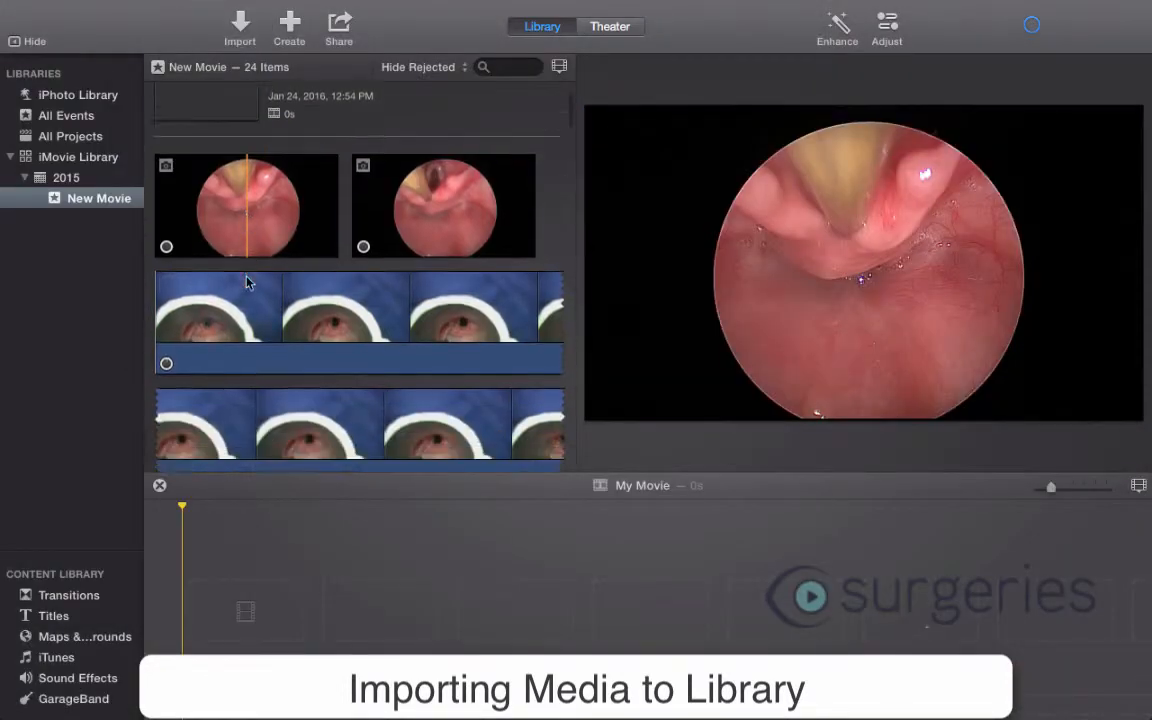
scroll(247, 282, down, 10)
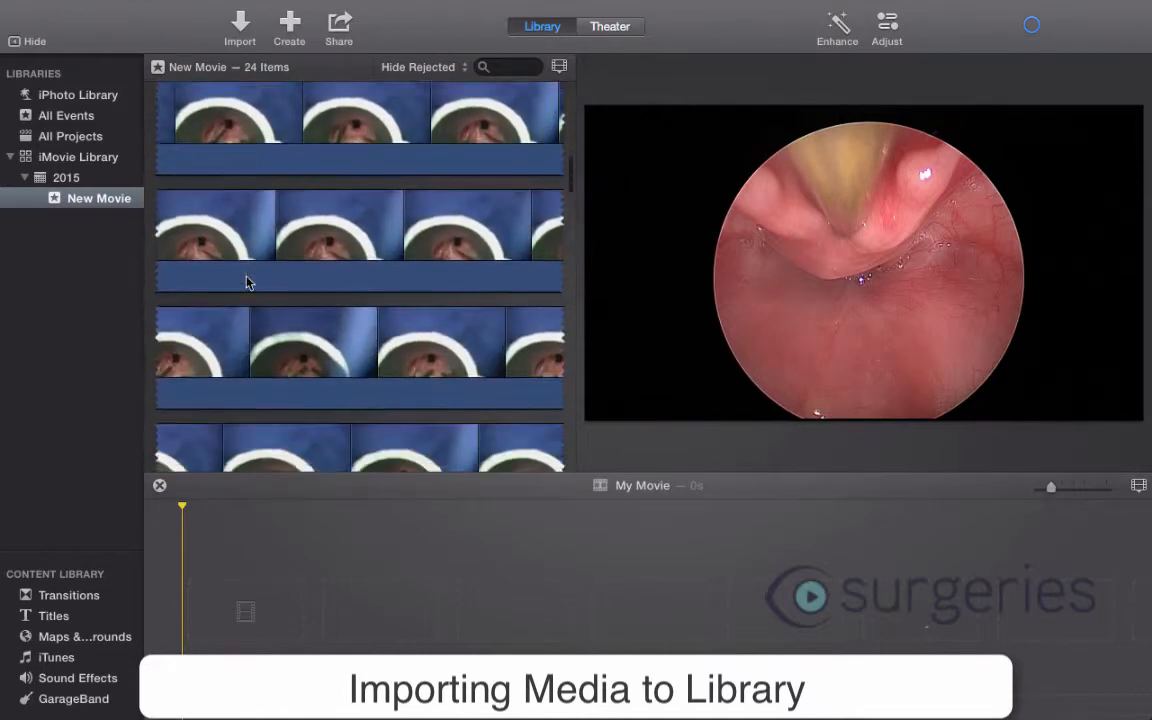
scroll(249, 283, down, 1)
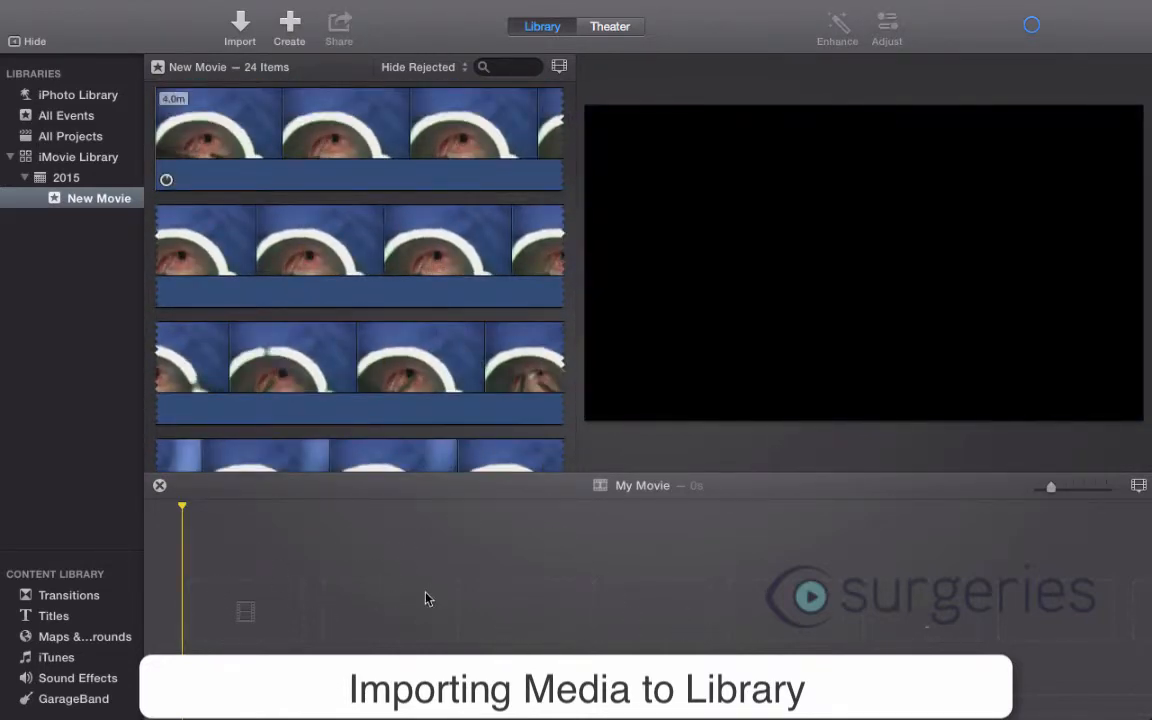
scroll(330, 312, up, 3)
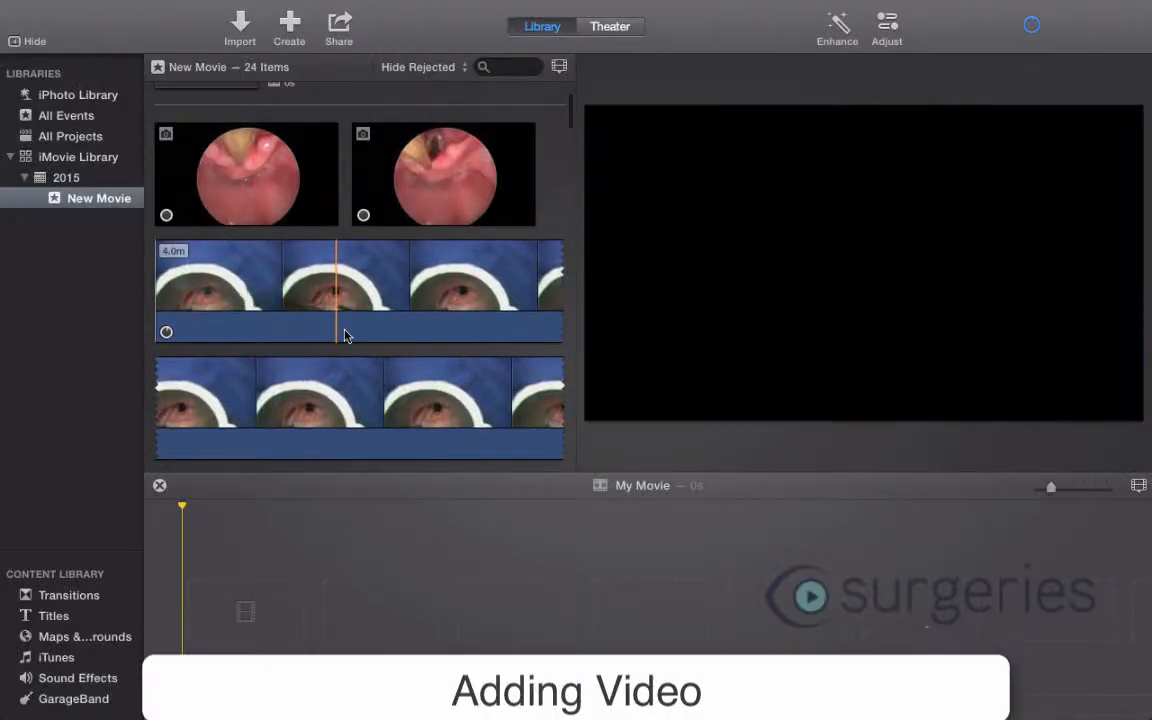
scroll(345, 330, down, 2)
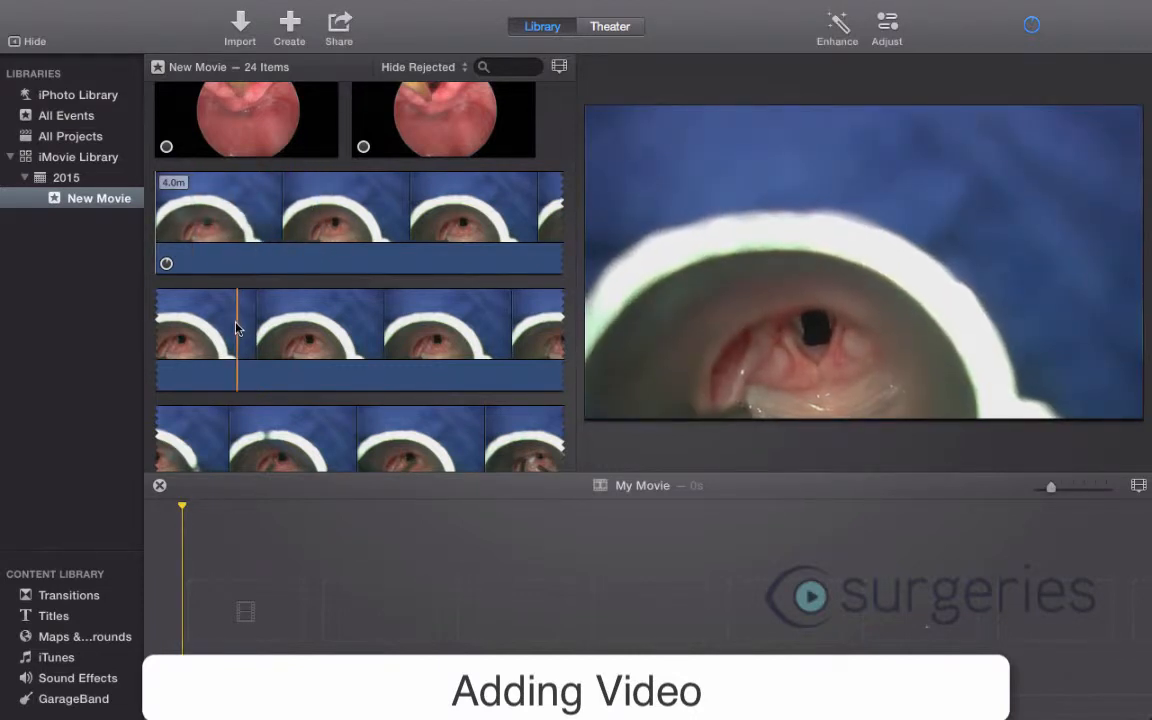
drag(217, 335, 536, 350)
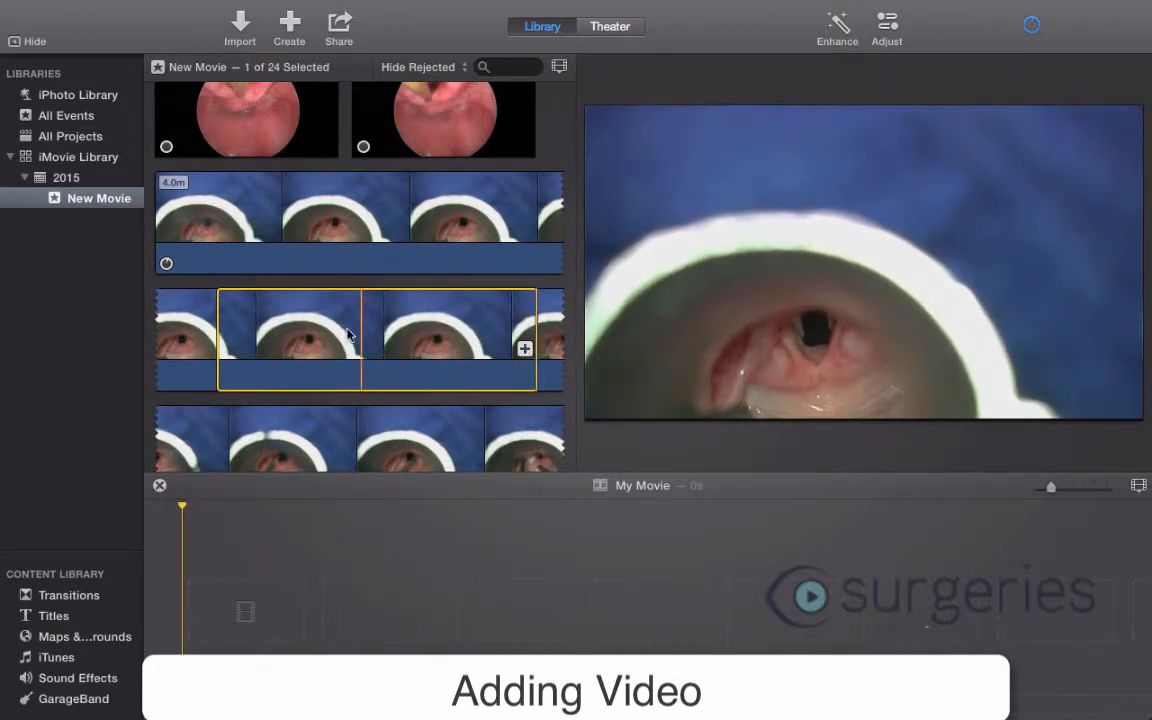
drag(296, 312, 220, 628)
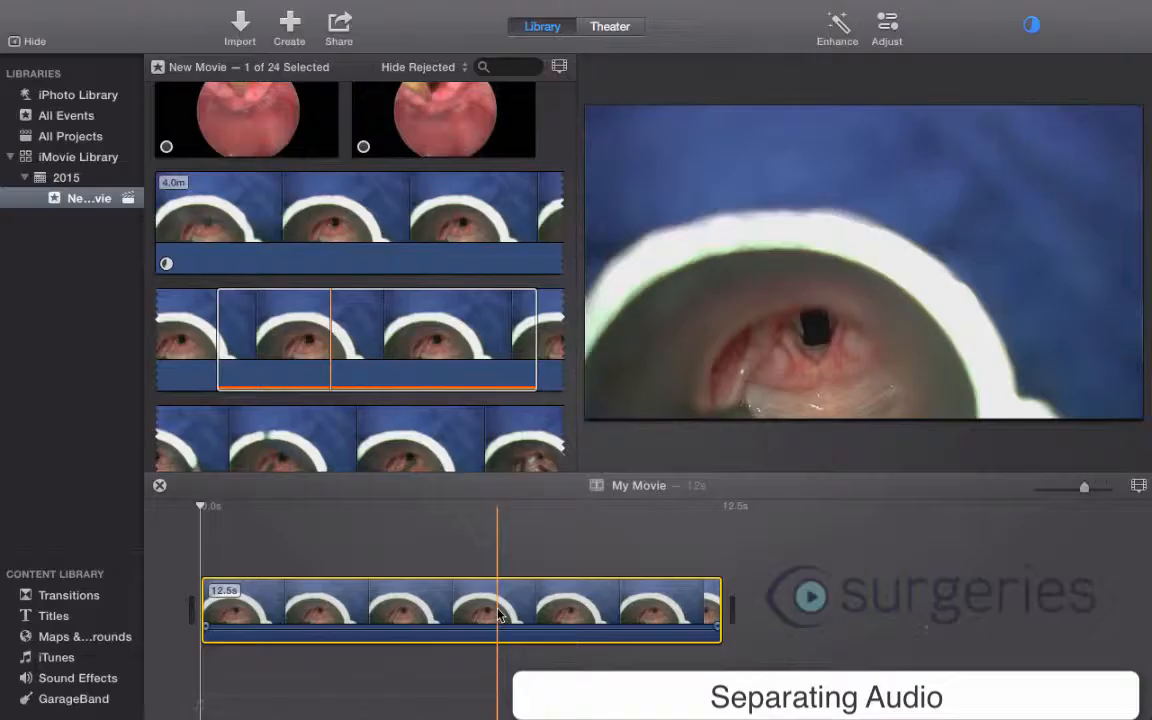
- Detach the audio from the 12.5 s timeline clip and delete the separated audio track
right_click(499, 615)
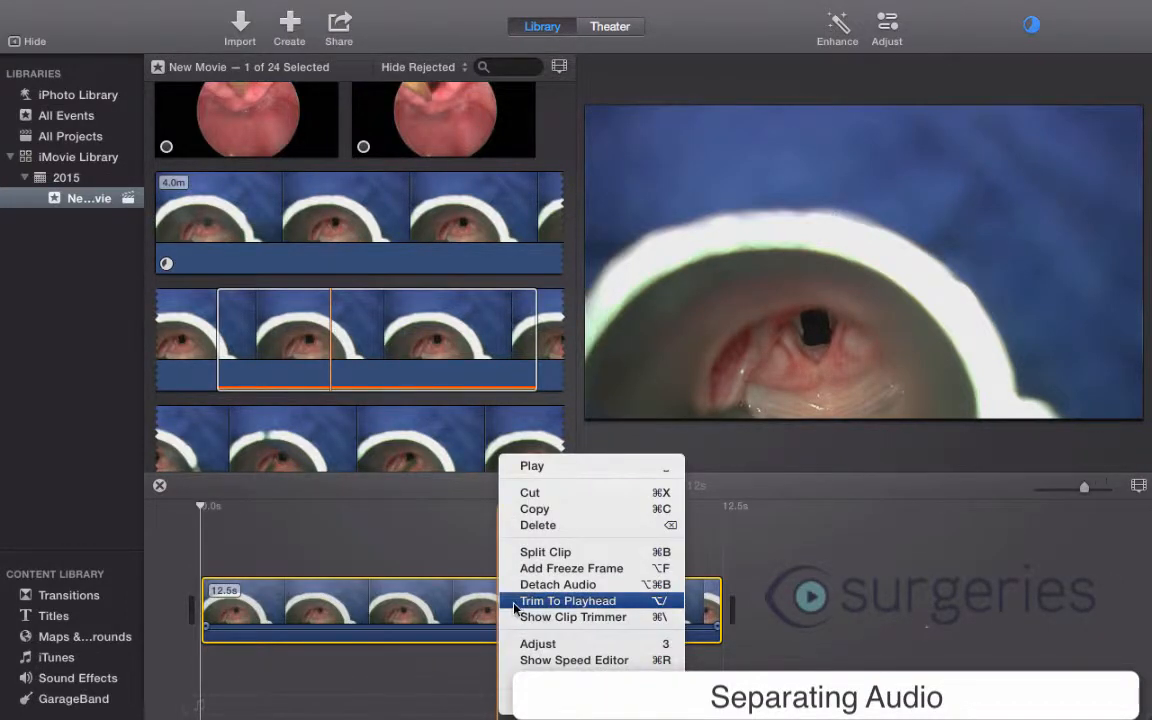
click(581, 585)
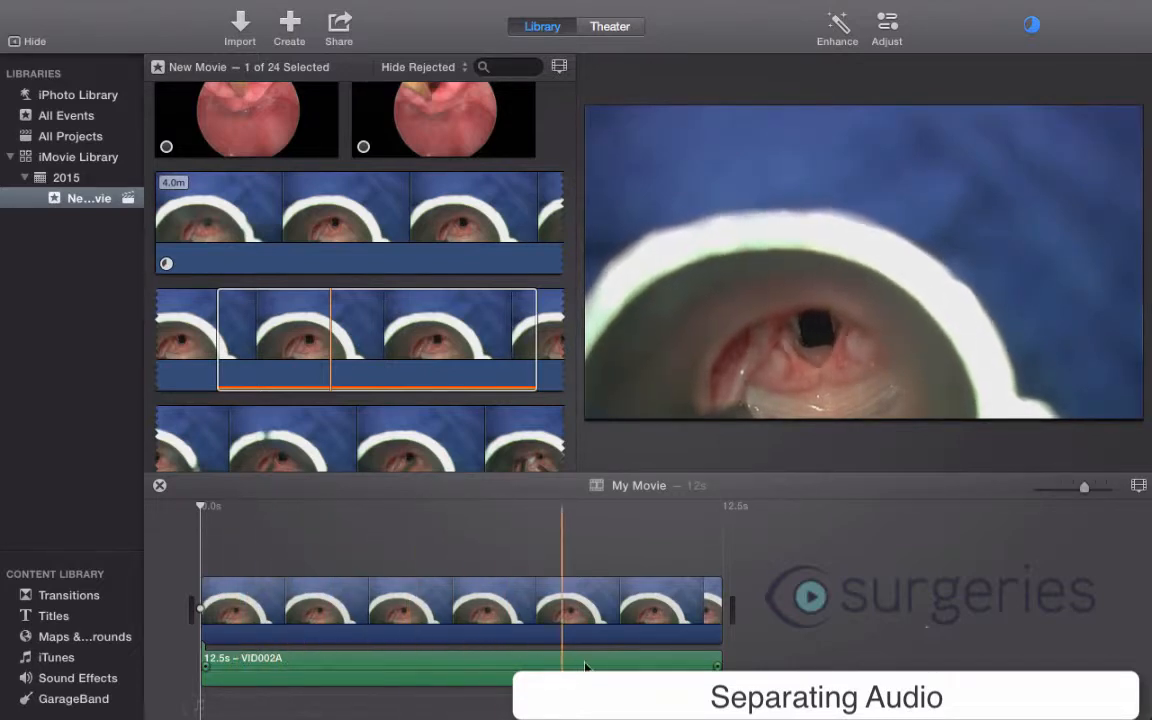
click(381, 668)
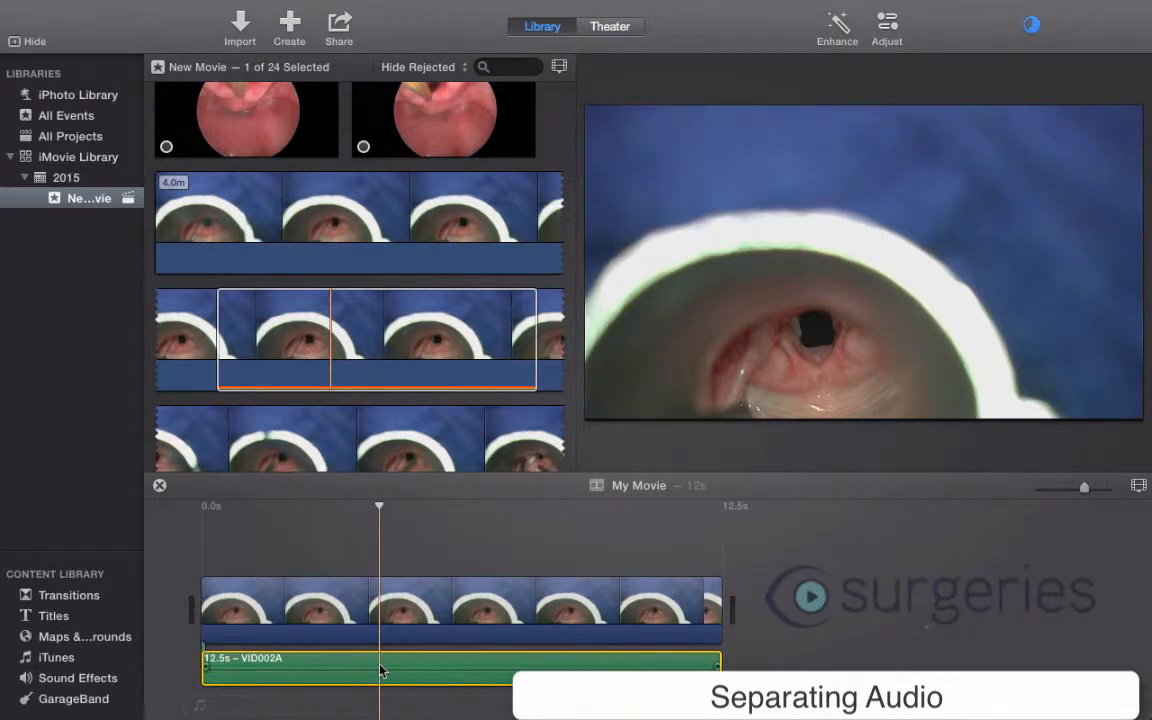
key(Delete)
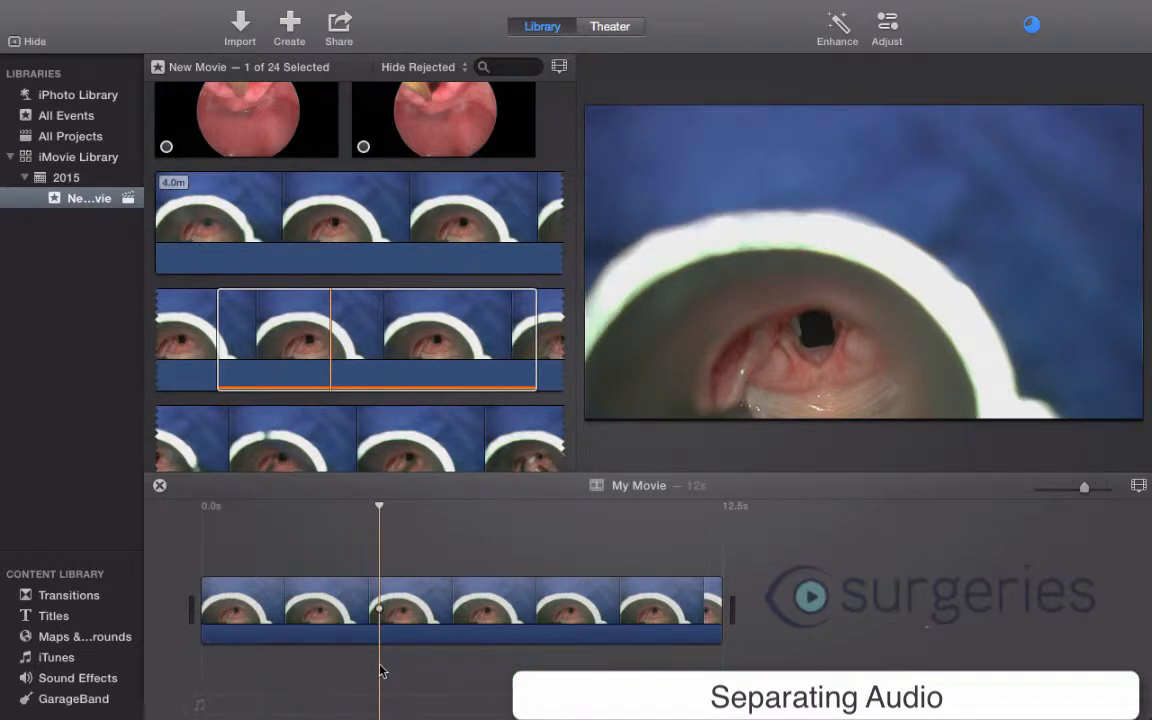
- Crop the first timeline clip with Crop to Fill, framing the airway opening centrally at slightly under half the frame width, and apply it
click(432, 627)
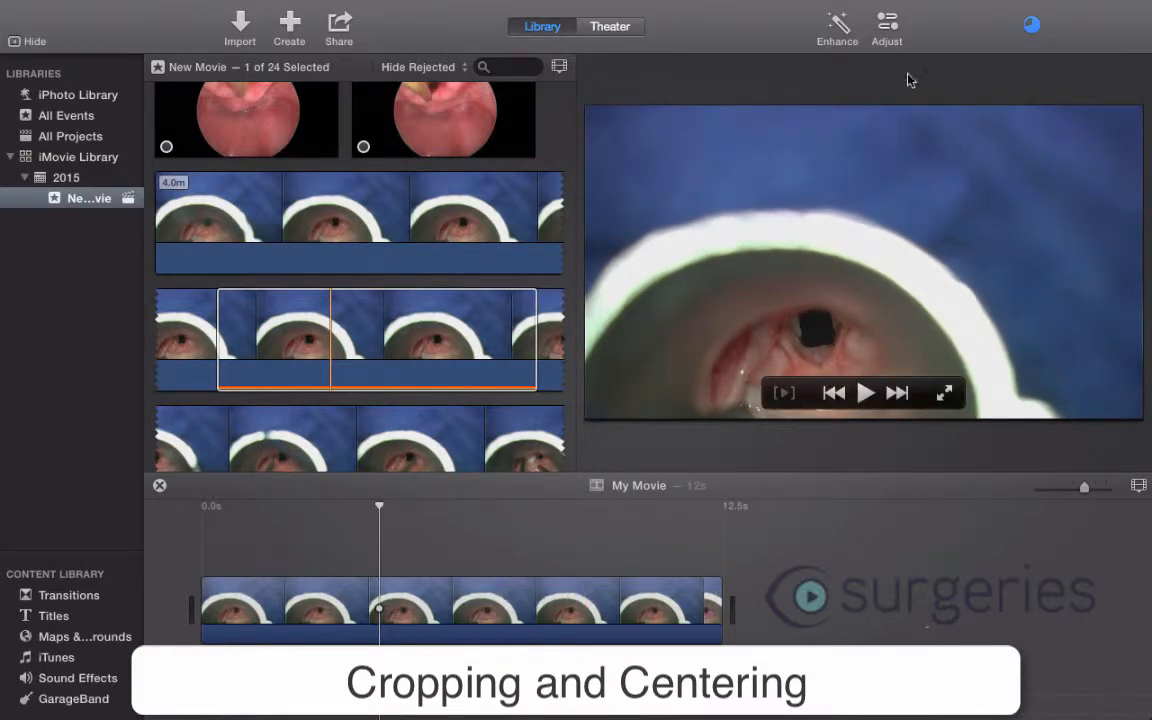
click(887, 27)
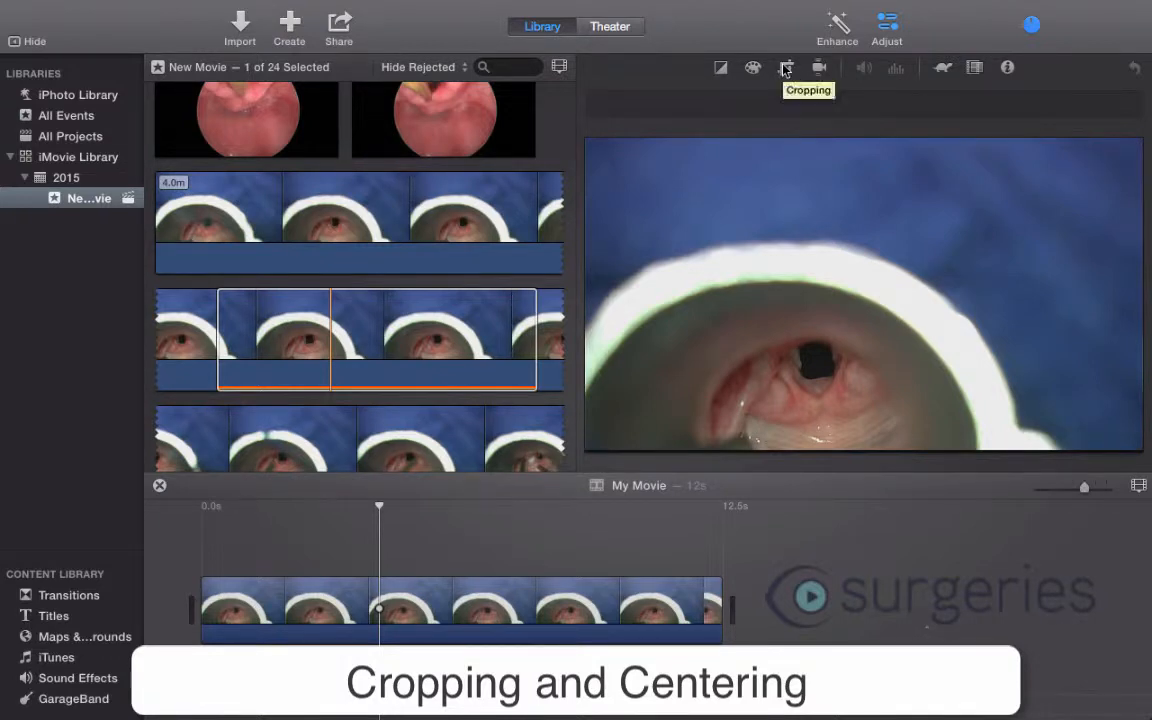
click(786, 68)
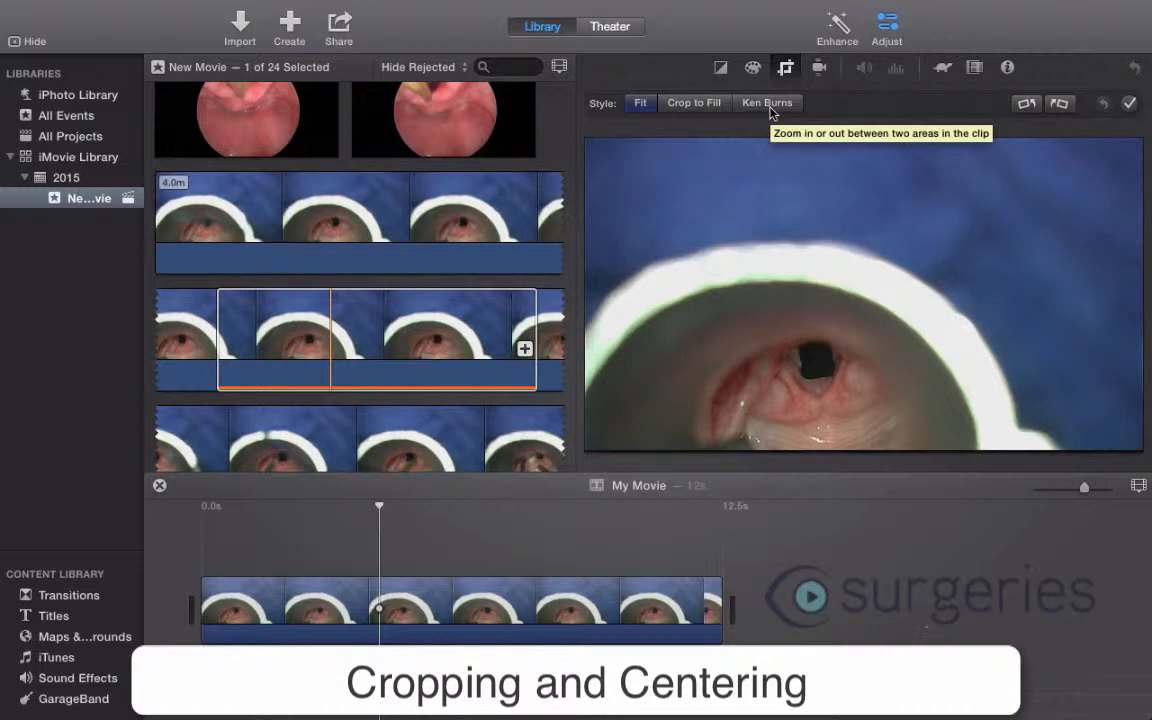
click(689, 105)
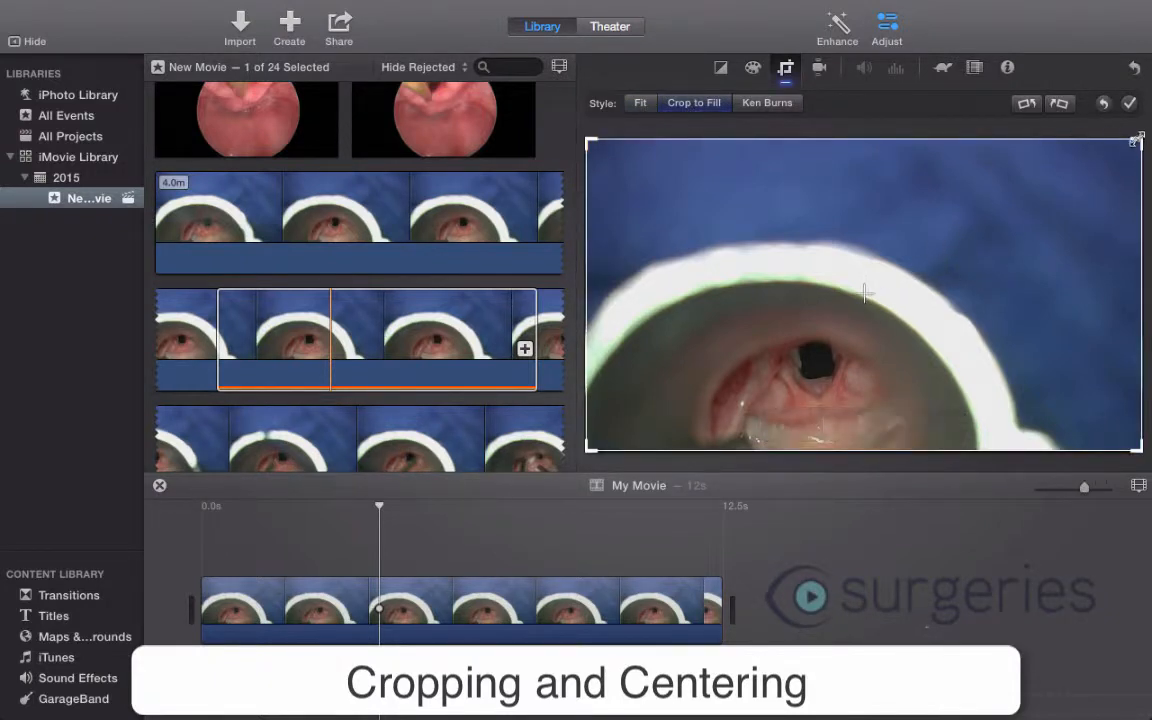
drag(1138, 144, 870, 312)
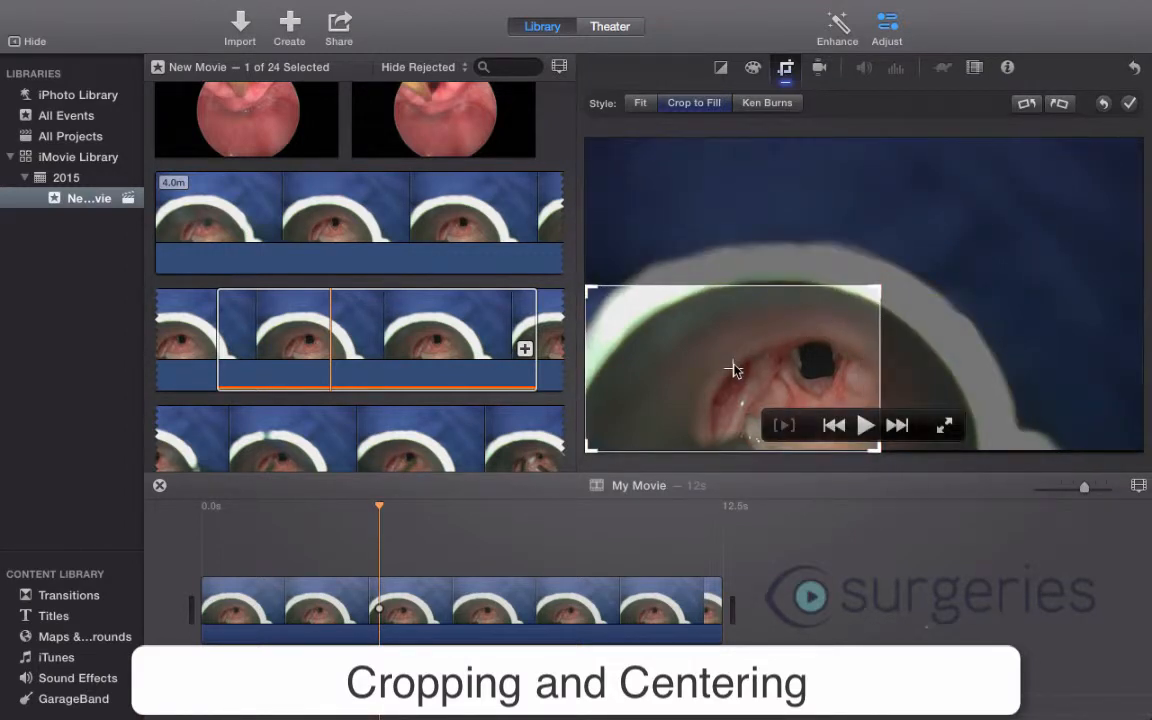
drag(734, 370, 816, 371)
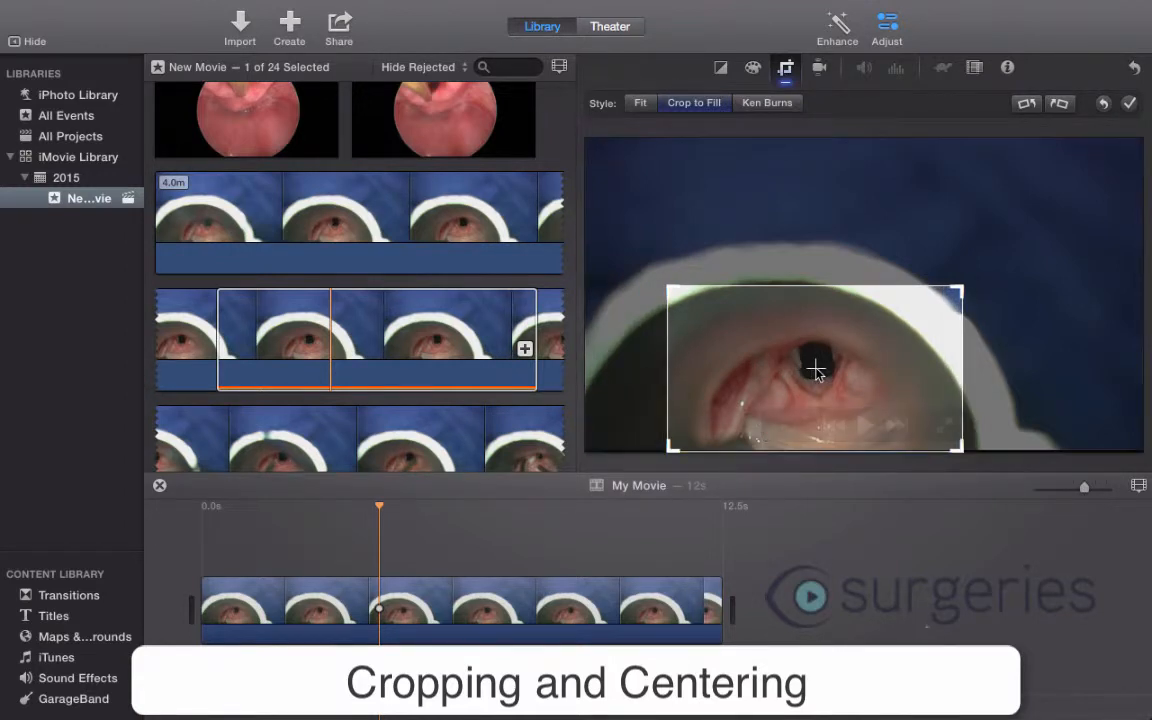
drag(956, 283, 930, 305)
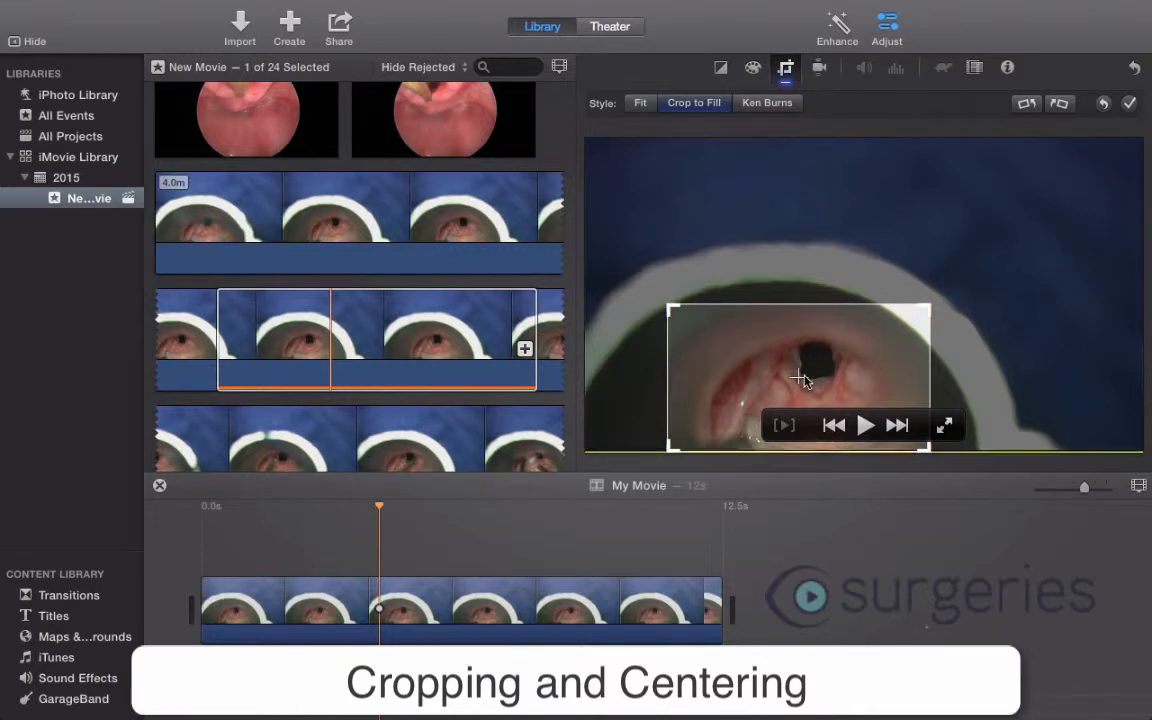
mouse_move(799, 379)
mouse_down()
mouse_move(815, 370)
mouse_move(820, 380)
mouse_up()
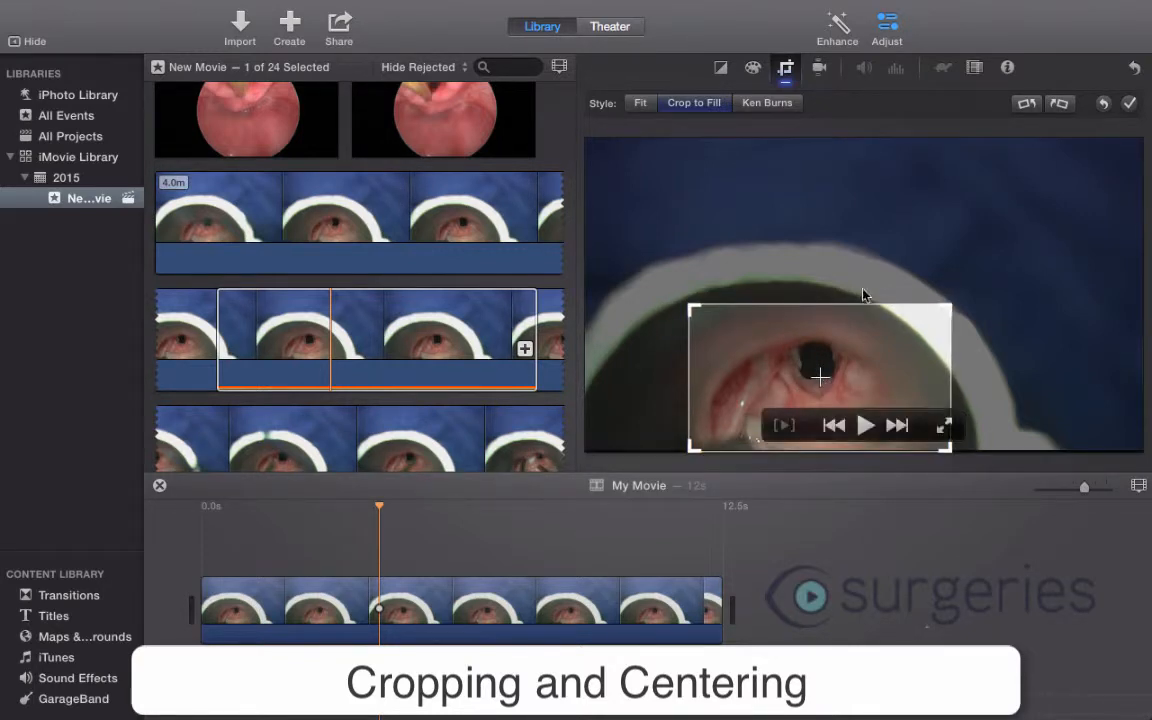
click(1129, 104)
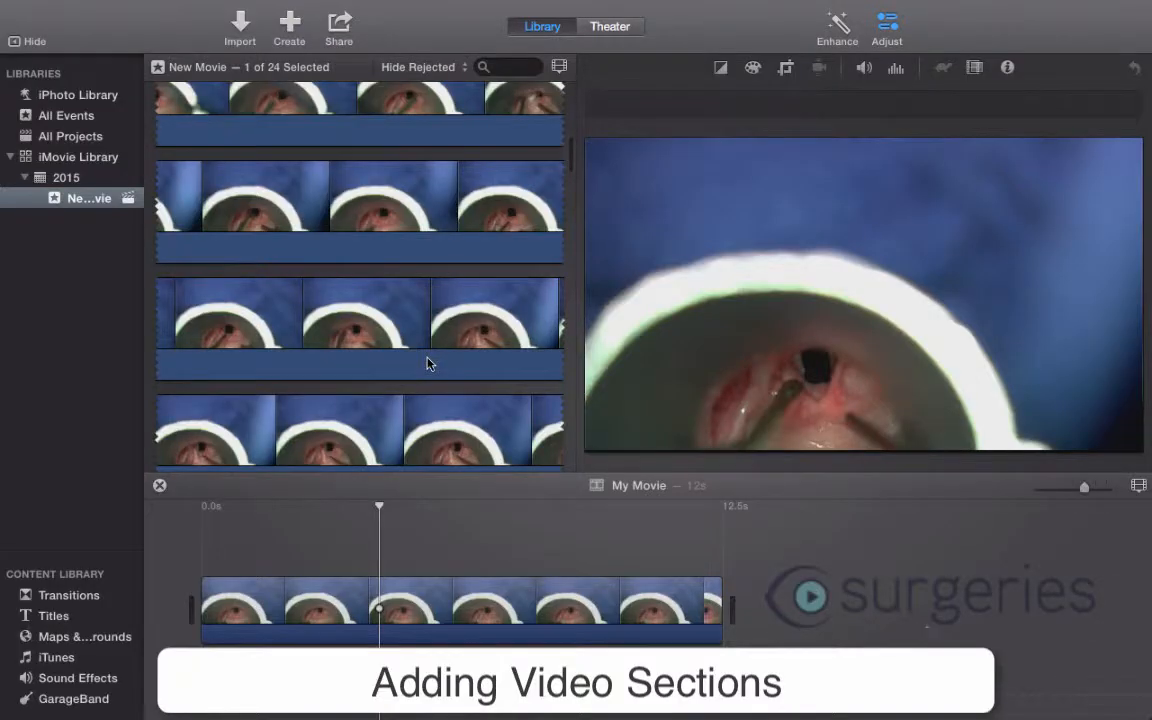
- Add another section of about 26.4 s from further along the surgery clip after the first timeline clip
scroll(400, 340, down, 8)
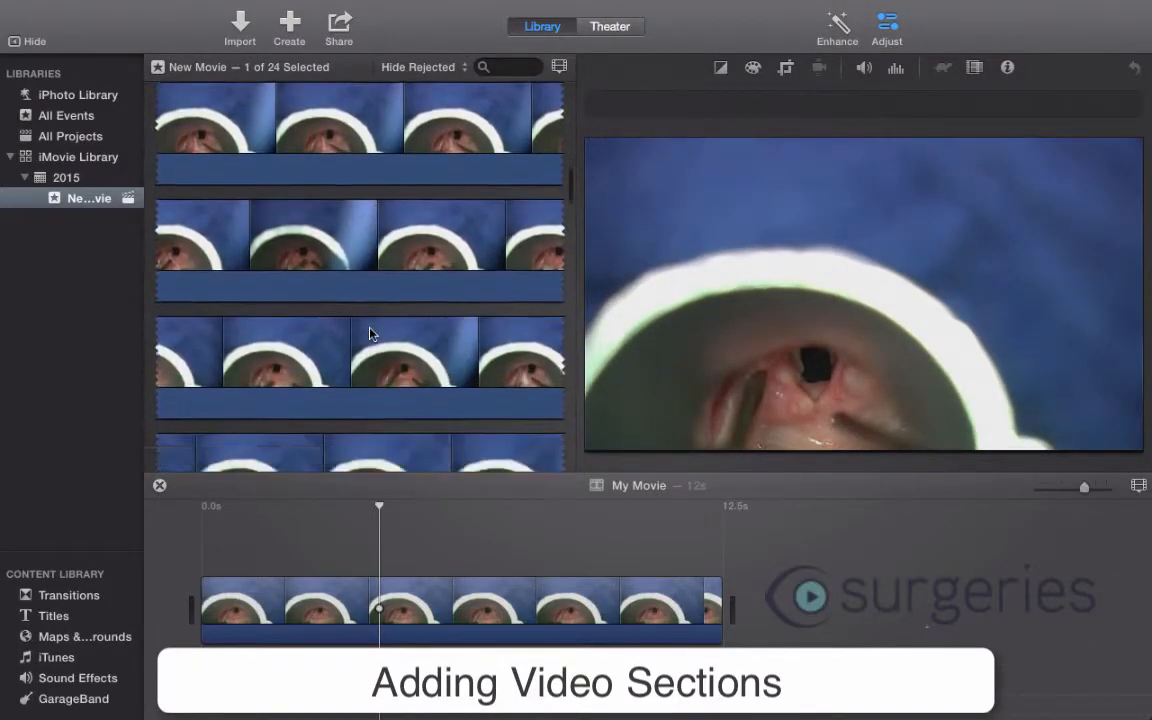
scroll(370, 333, down, 10)
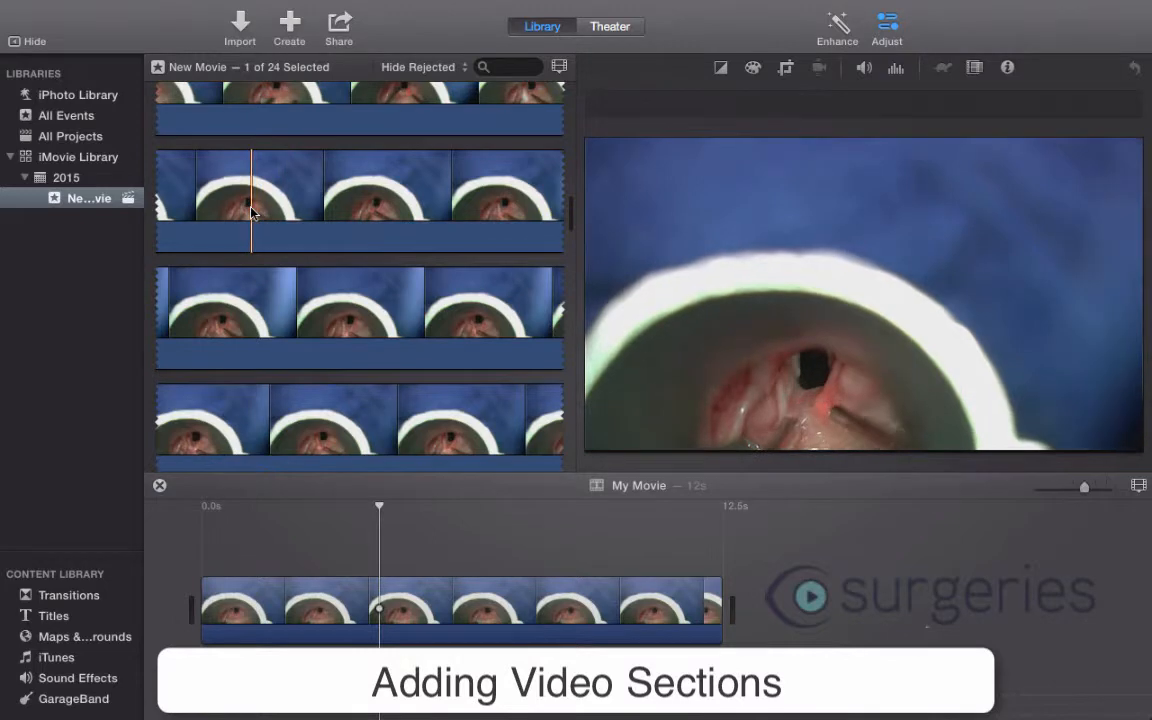
drag(251, 213, 516, 325)
drag(414, 311, 795, 610)
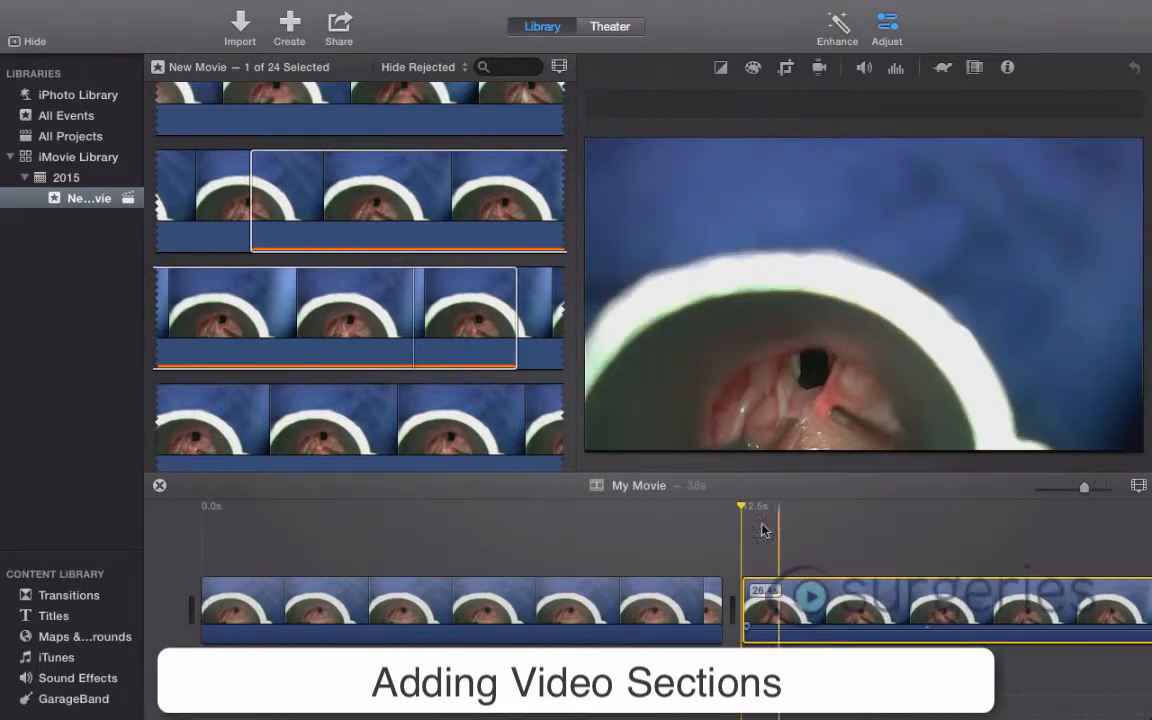
- Crop the second timeline clip with Crop to Fill, framing the airway opening at about two fifths of the frame width, and apply it
key(c)
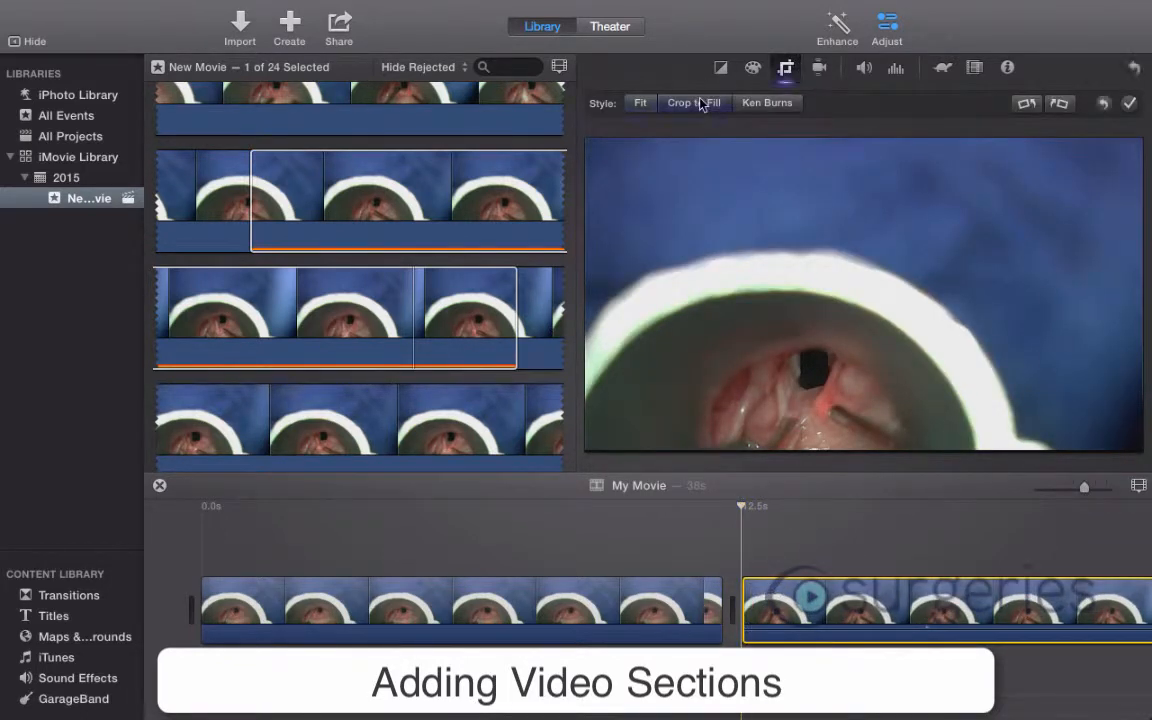
click(700, 104)
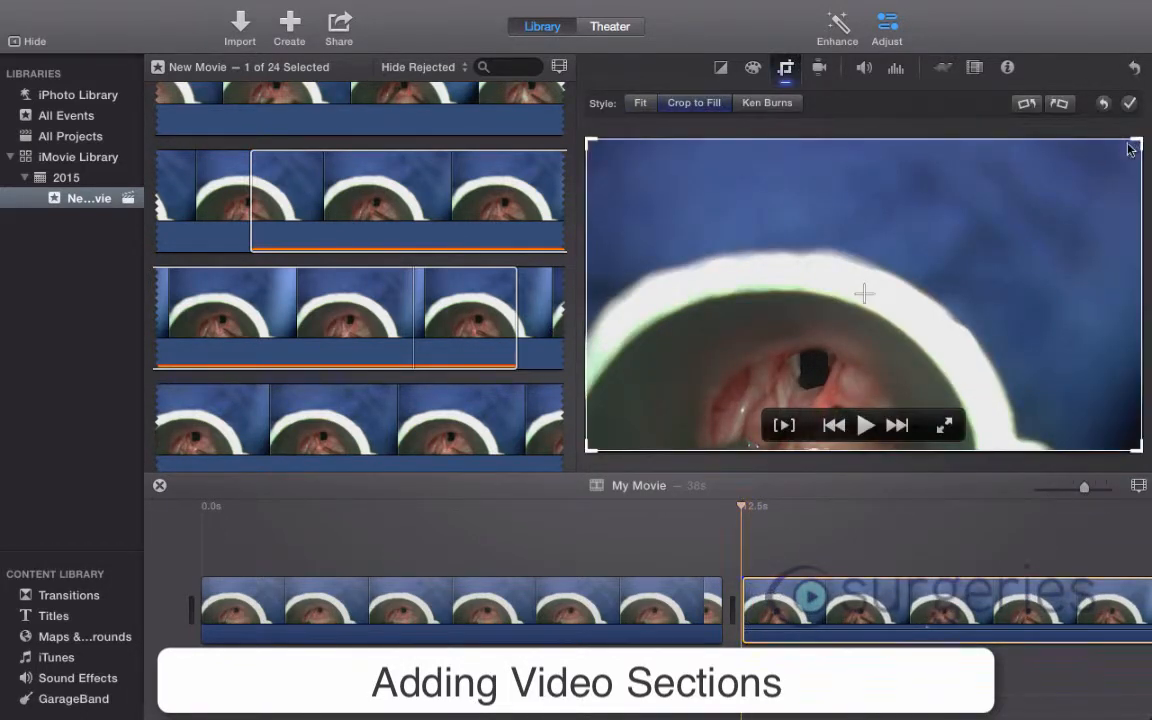
drag(1130, 148, 842, 351)
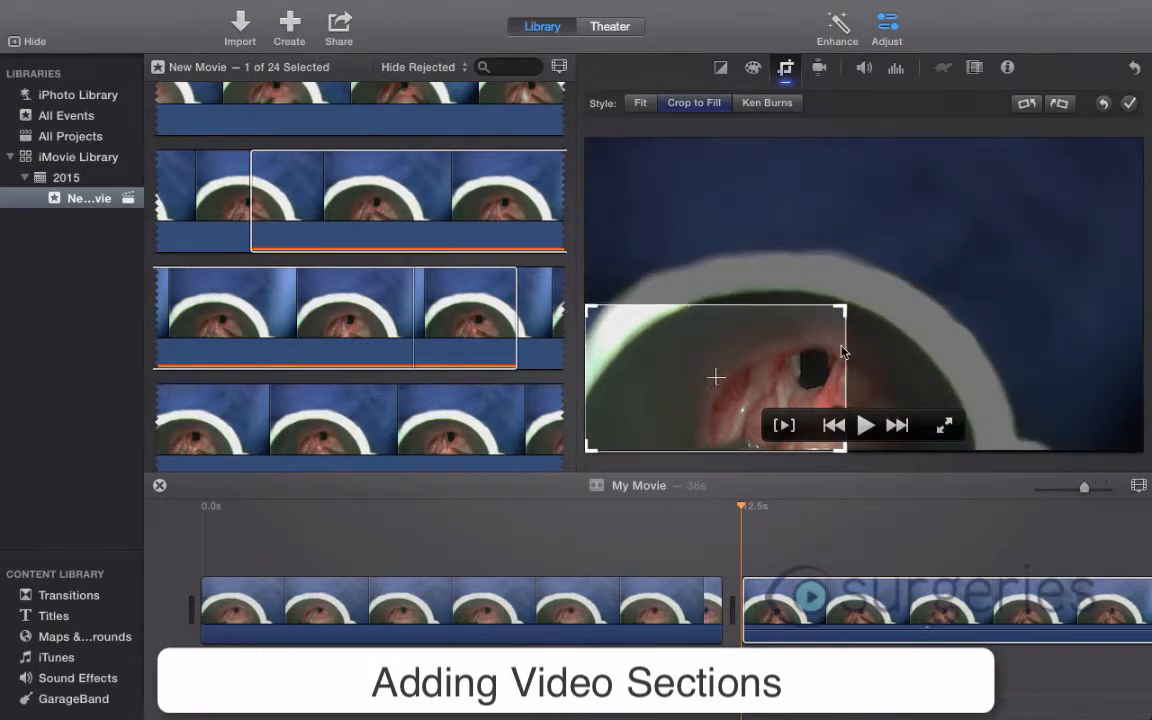
drag(716, 379, 817, 378)
drag(944, 306, 933, 320)
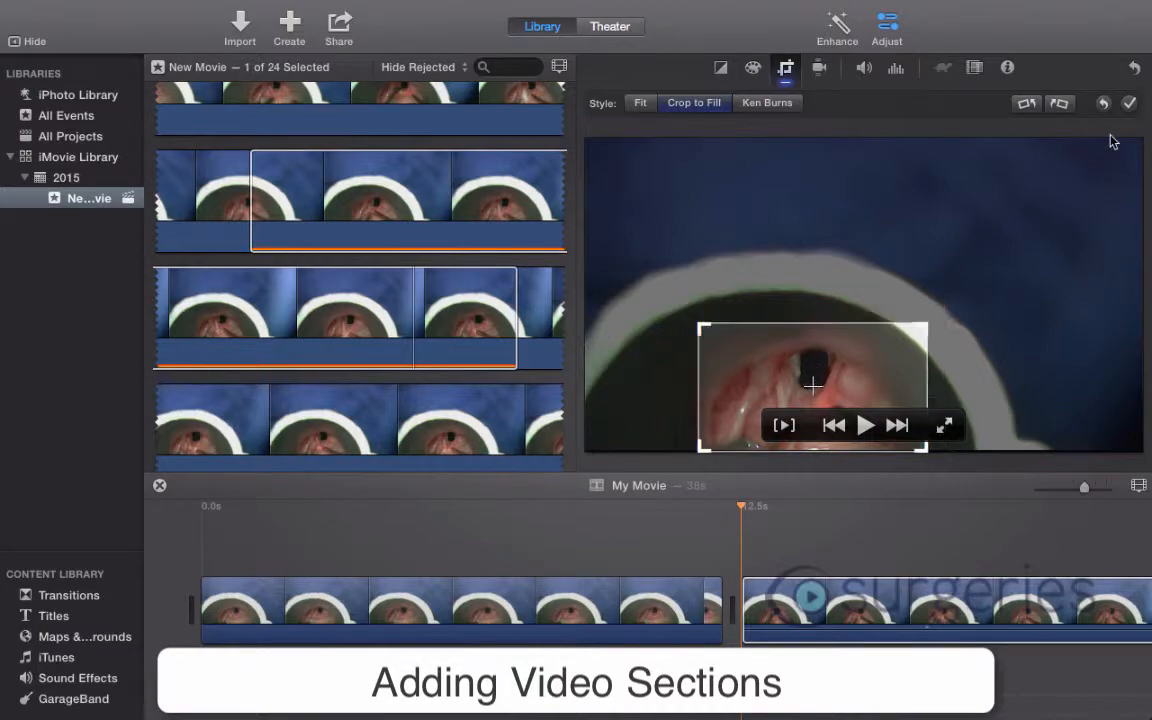
click(1129, 103)
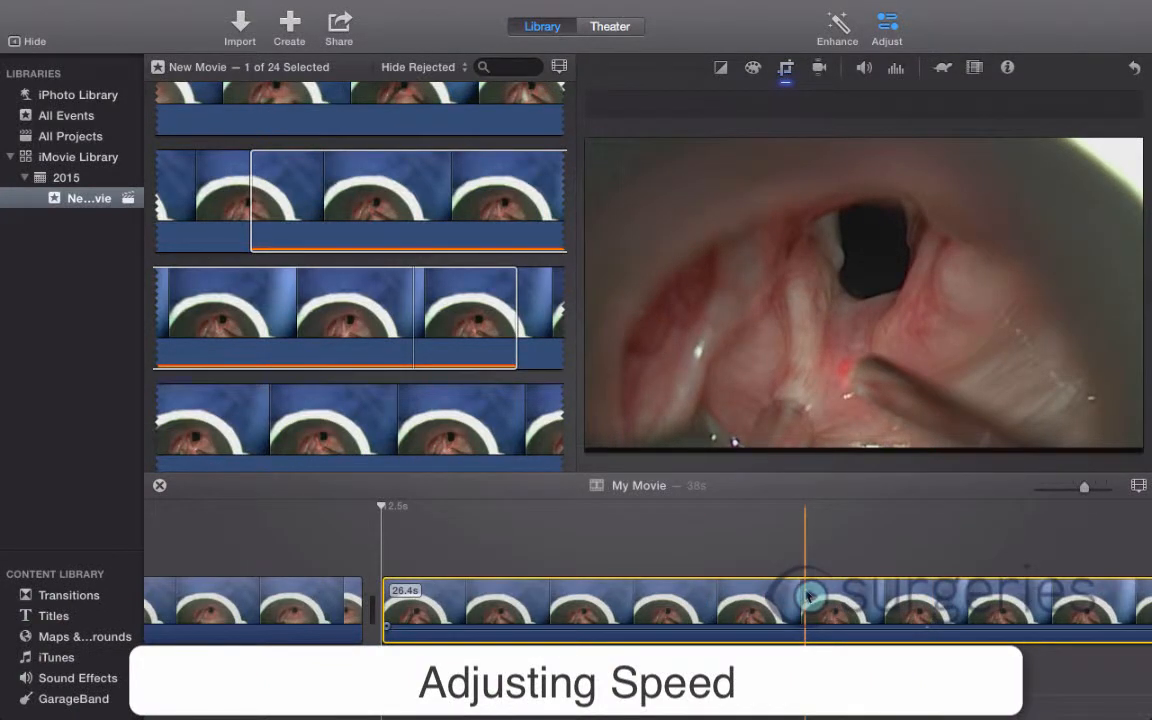
- Set the second timeline clip's speed to Fast at 8x
scroll(880, 597, right, 3)
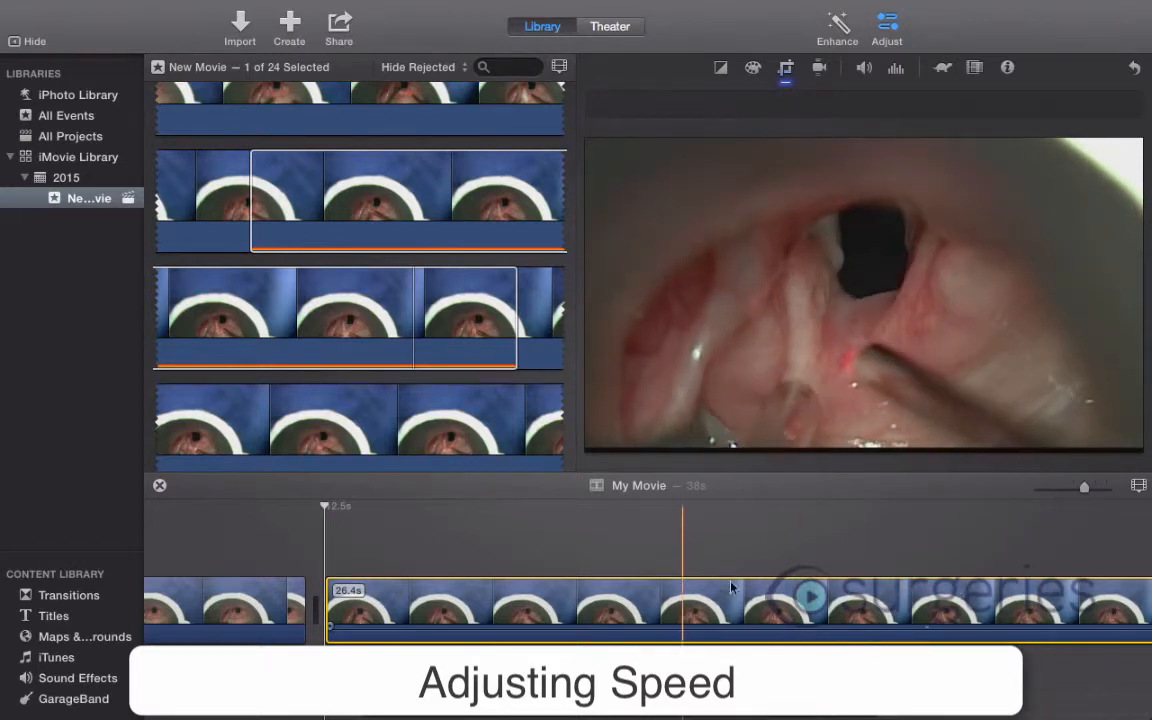
click(943, 69)
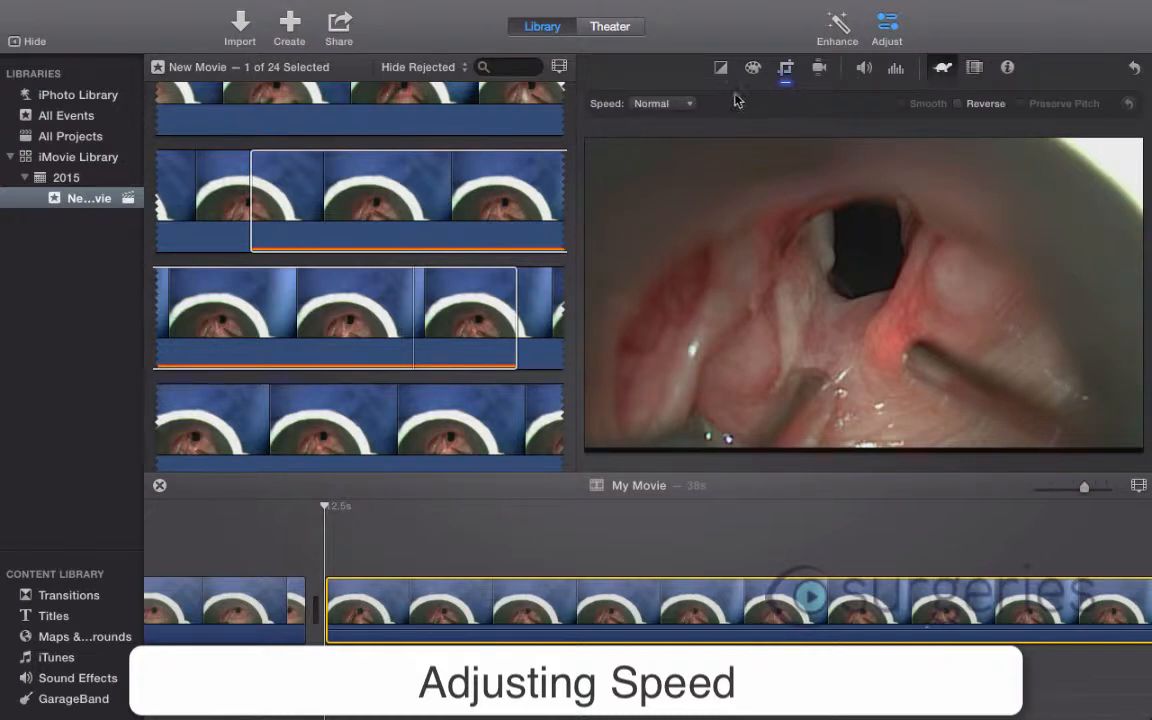
click(662, 104)
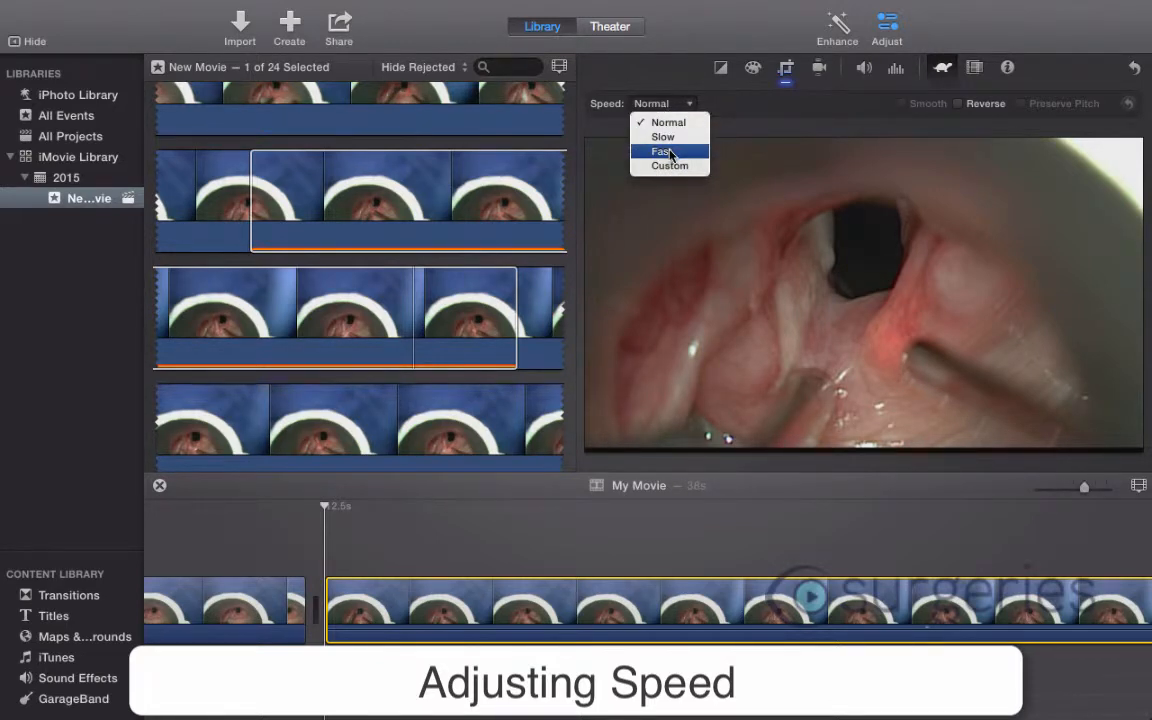
click(668, 152)
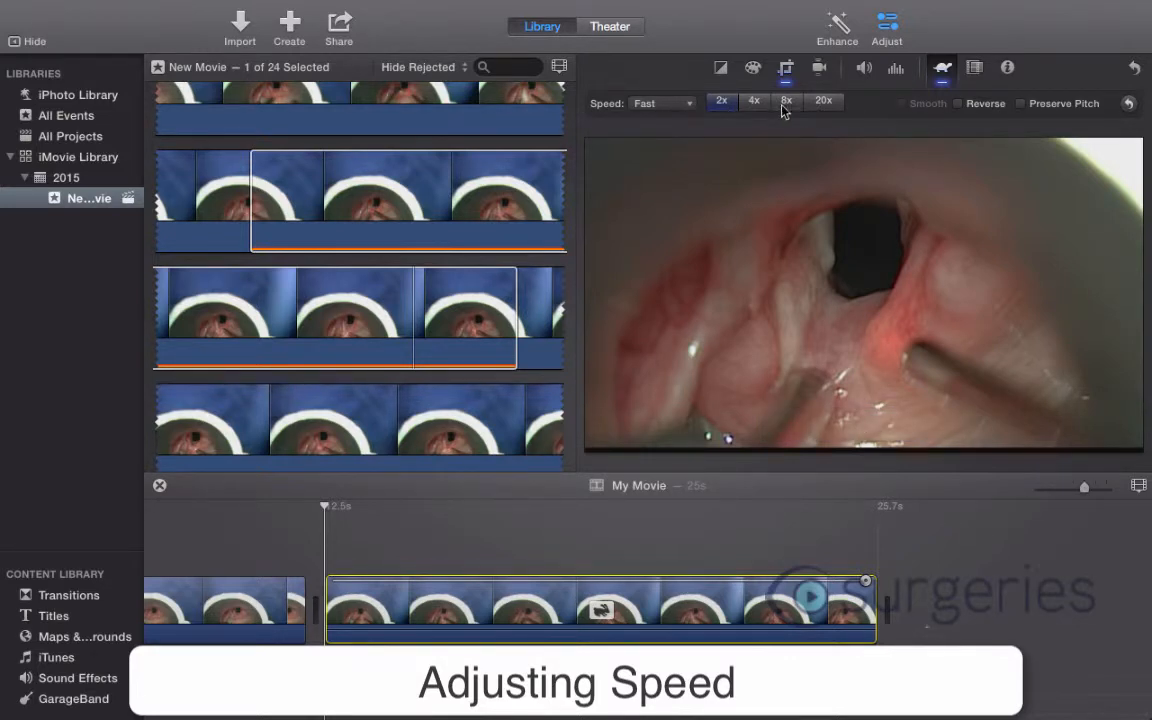
click(755, 102)
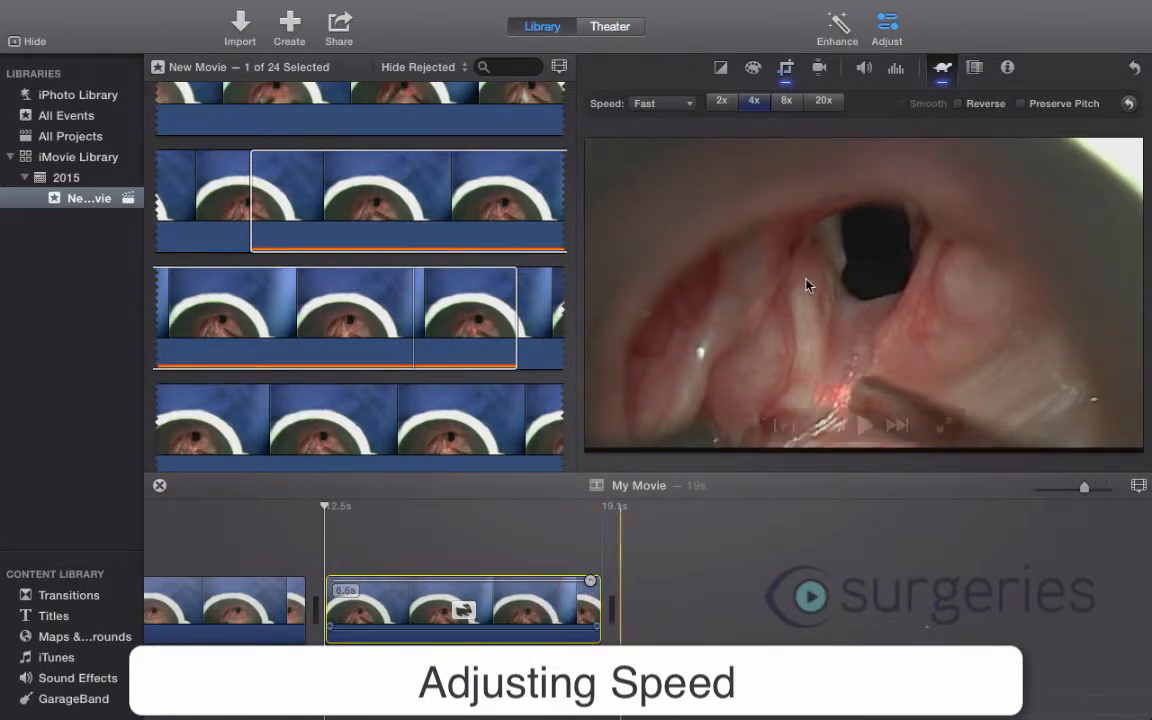
click(787, 101)
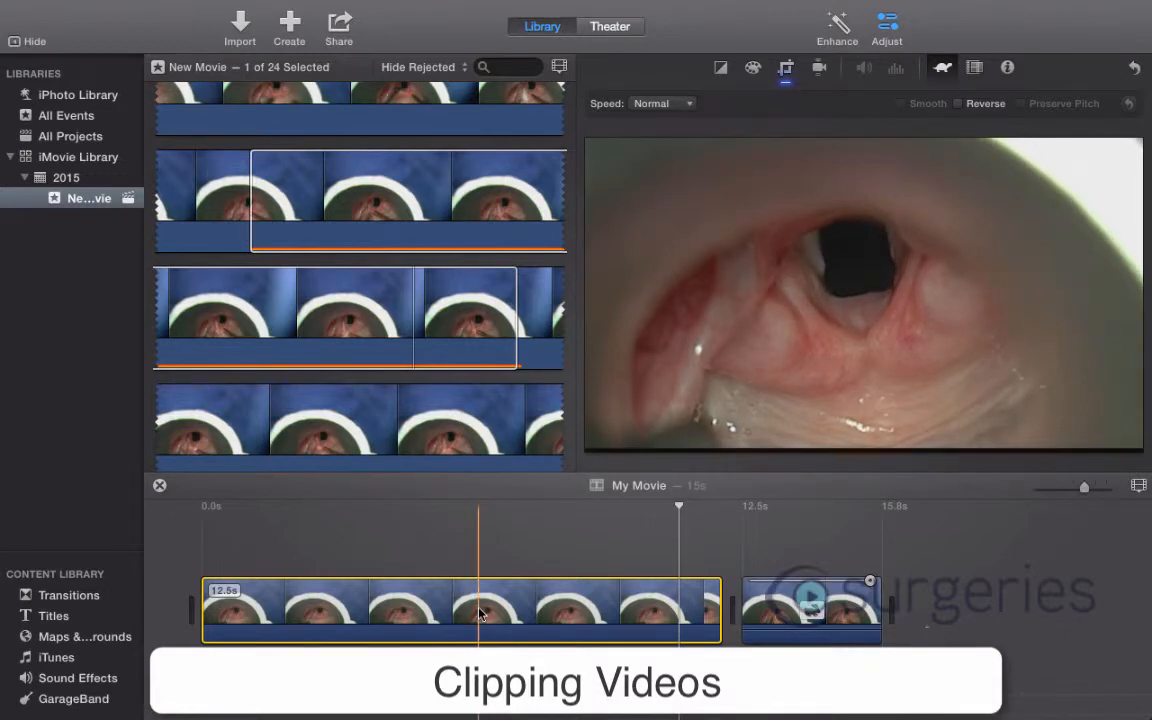
- Split the first timeline clip at about 6.6 s and delete its 5.8 s second part
right_click(480, 612)
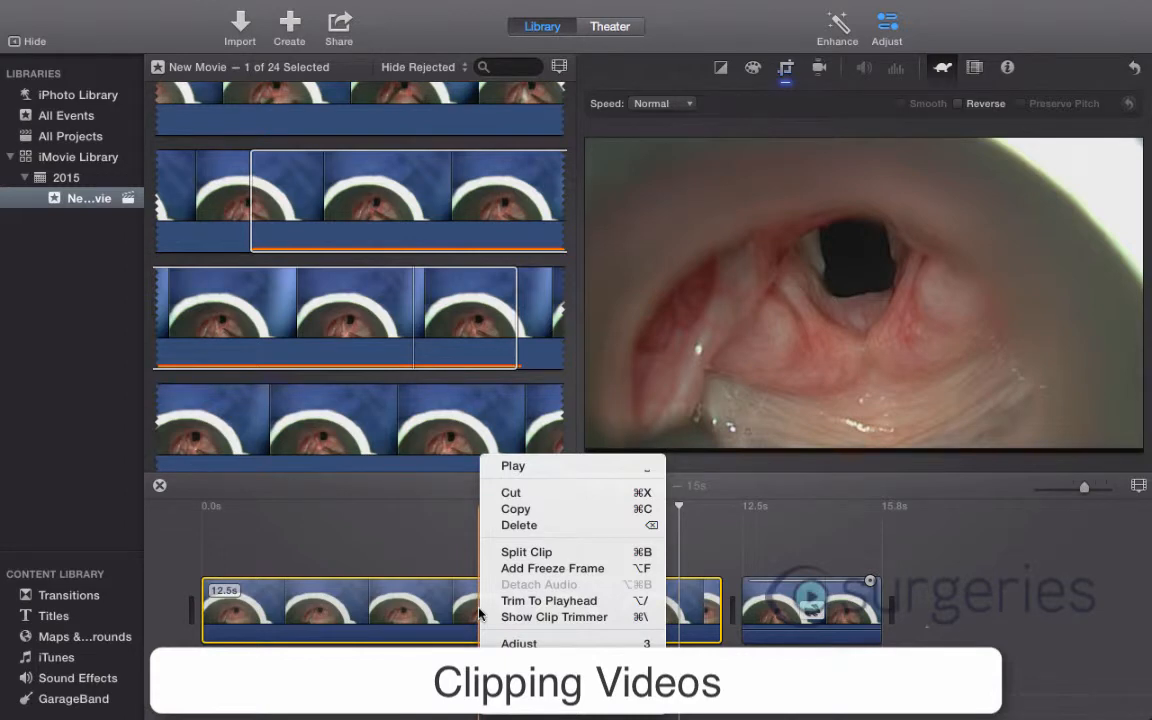
click(541, 553)
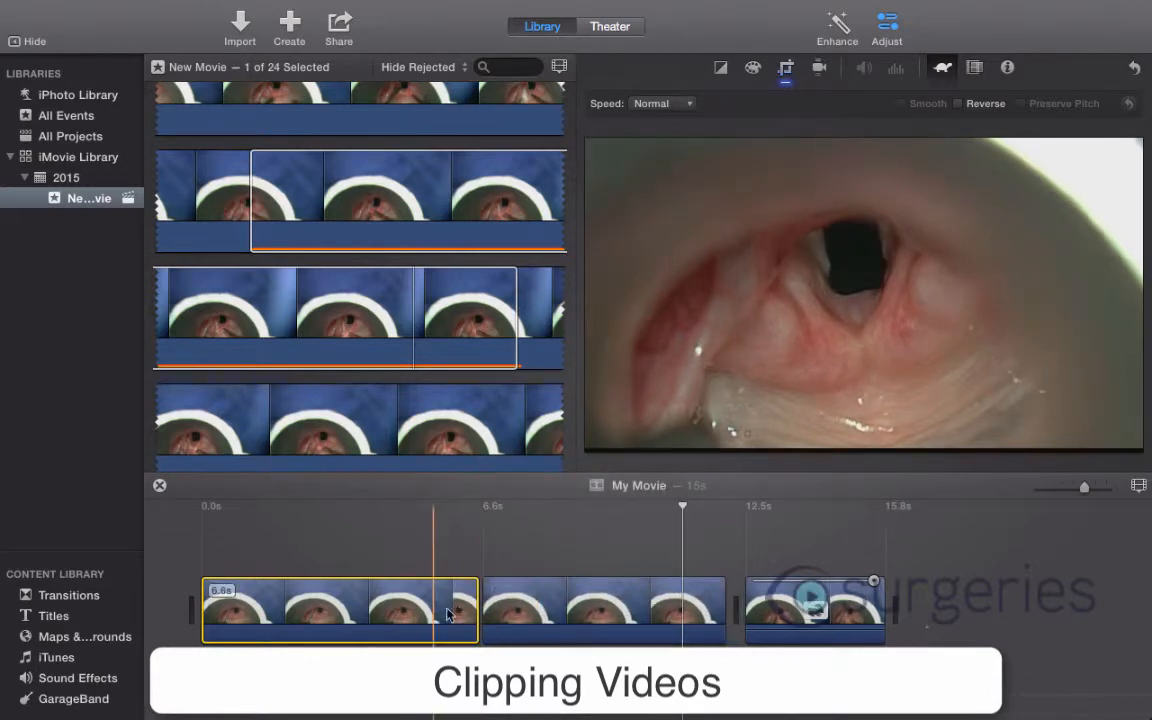
click(545, 612)
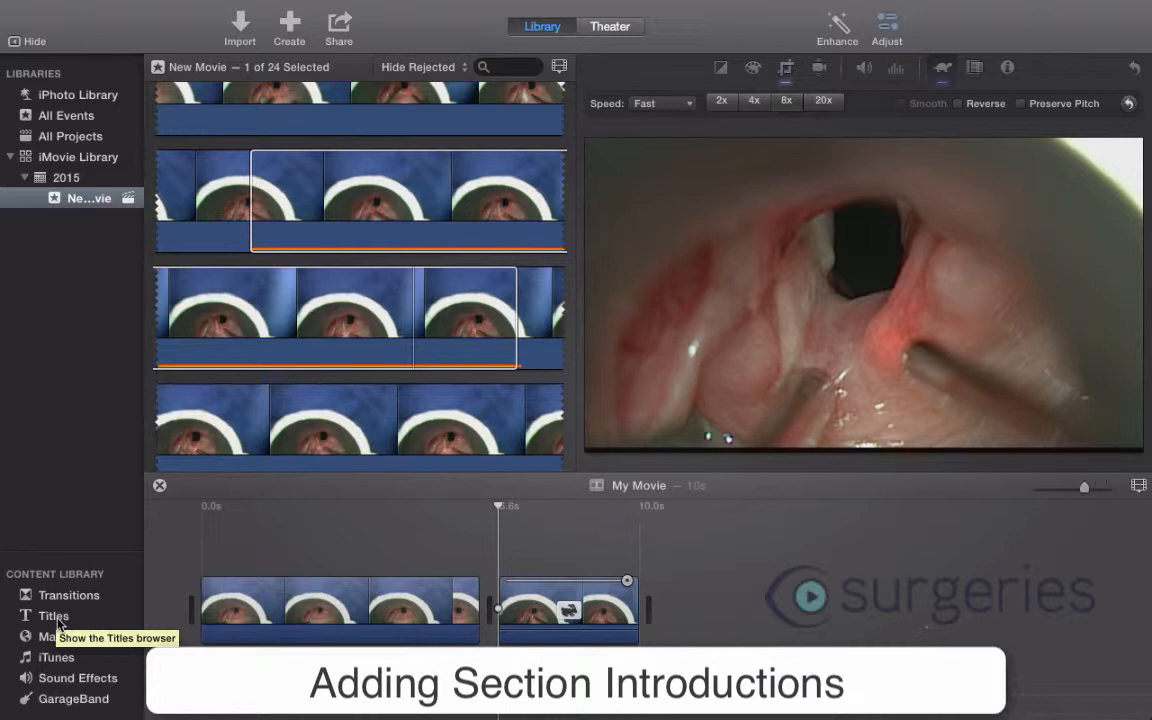
- Insert an Upper title as a standalone section between the two timeline clips
click(55, 617)
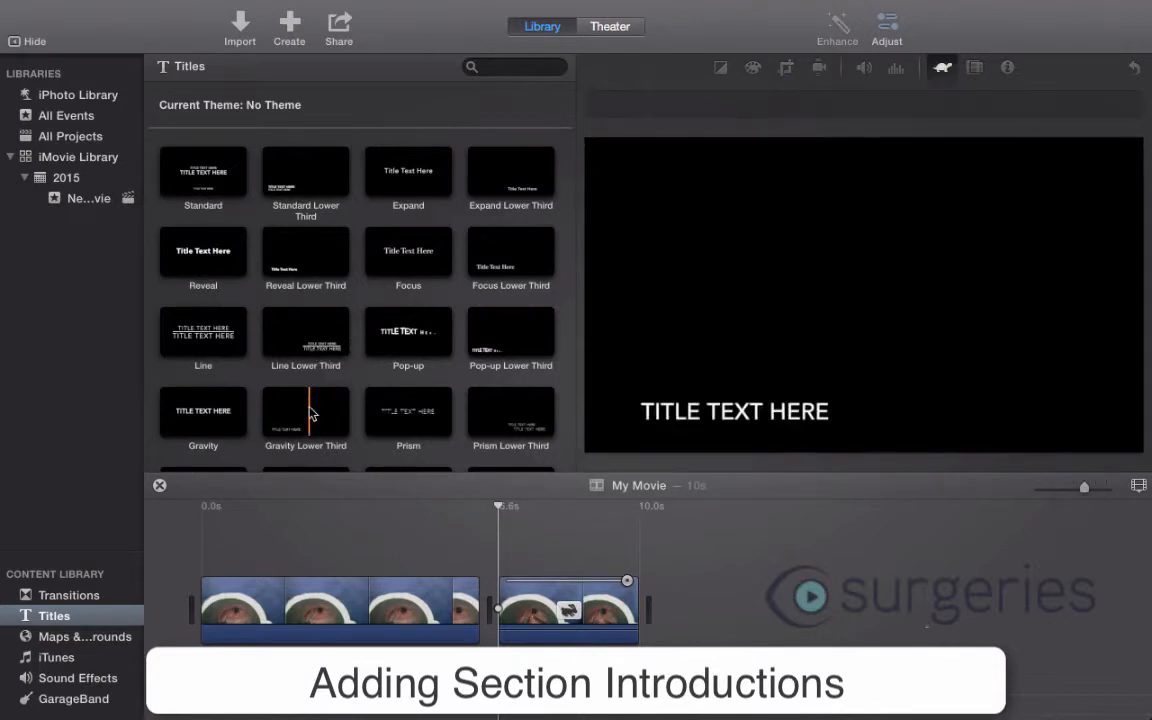
scroll(306, 250, down, 5)
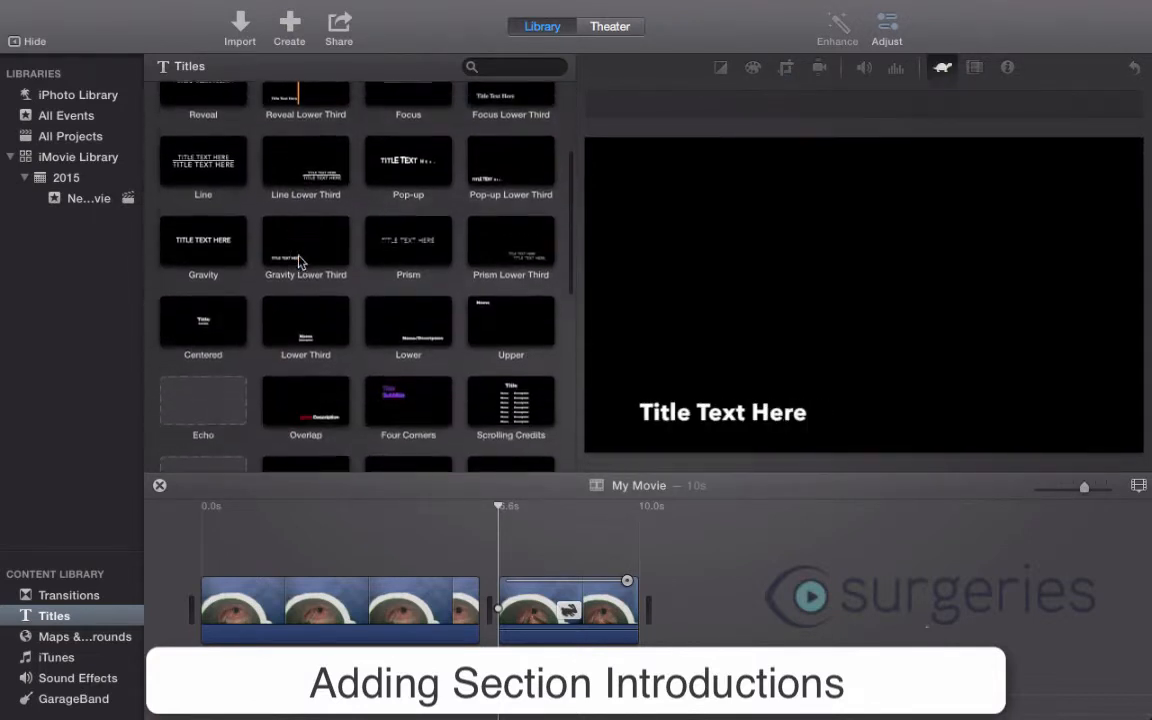
click(521, 244)
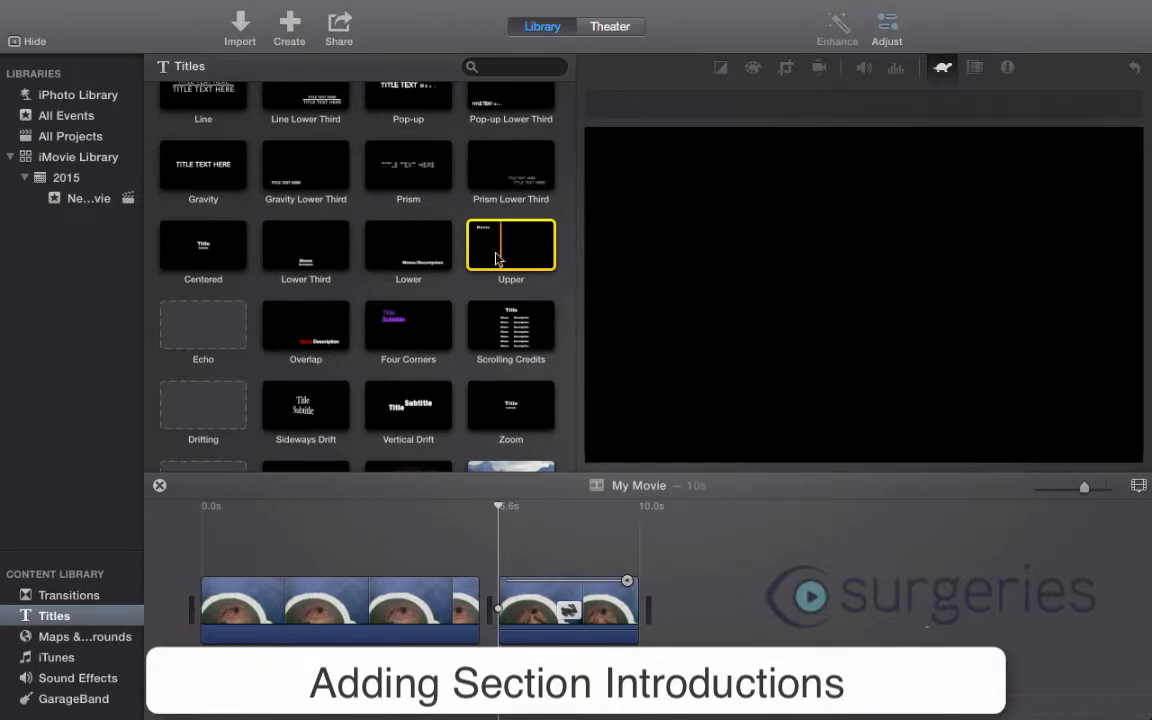
drag(445, 606, 487, 617)
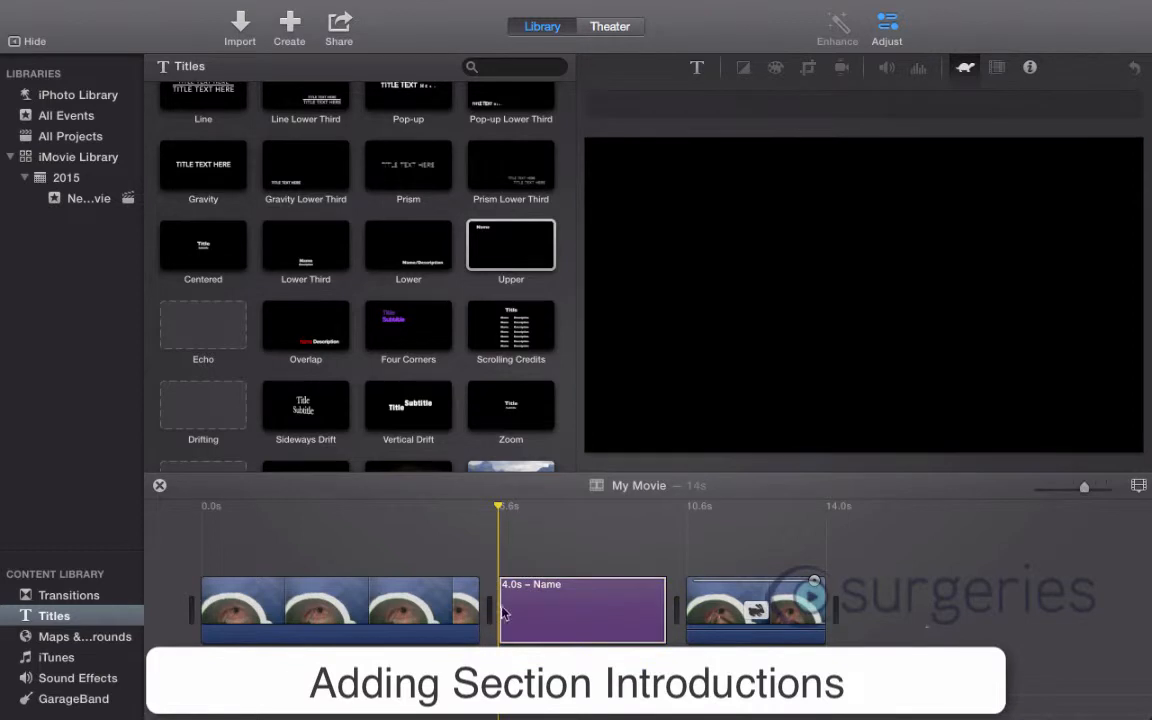
- Change the standalone title's text to "Laser Section" and shorten the title to 2.0 s
click(505, 613)
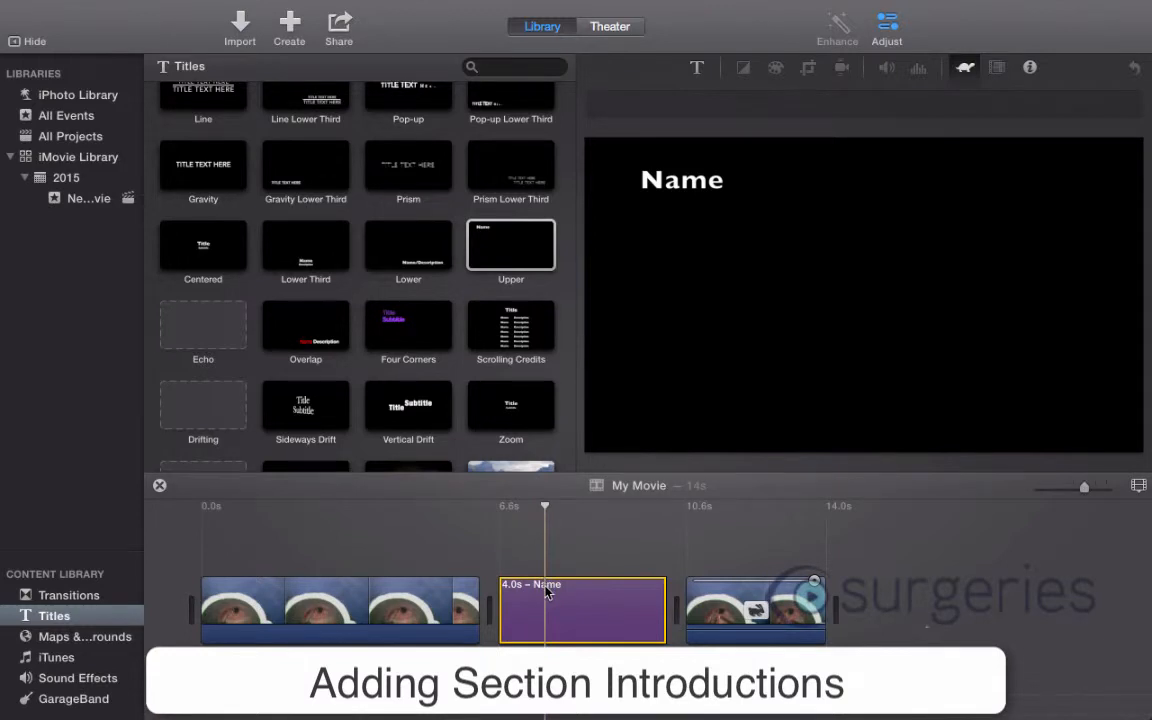
double_click(670, 181)
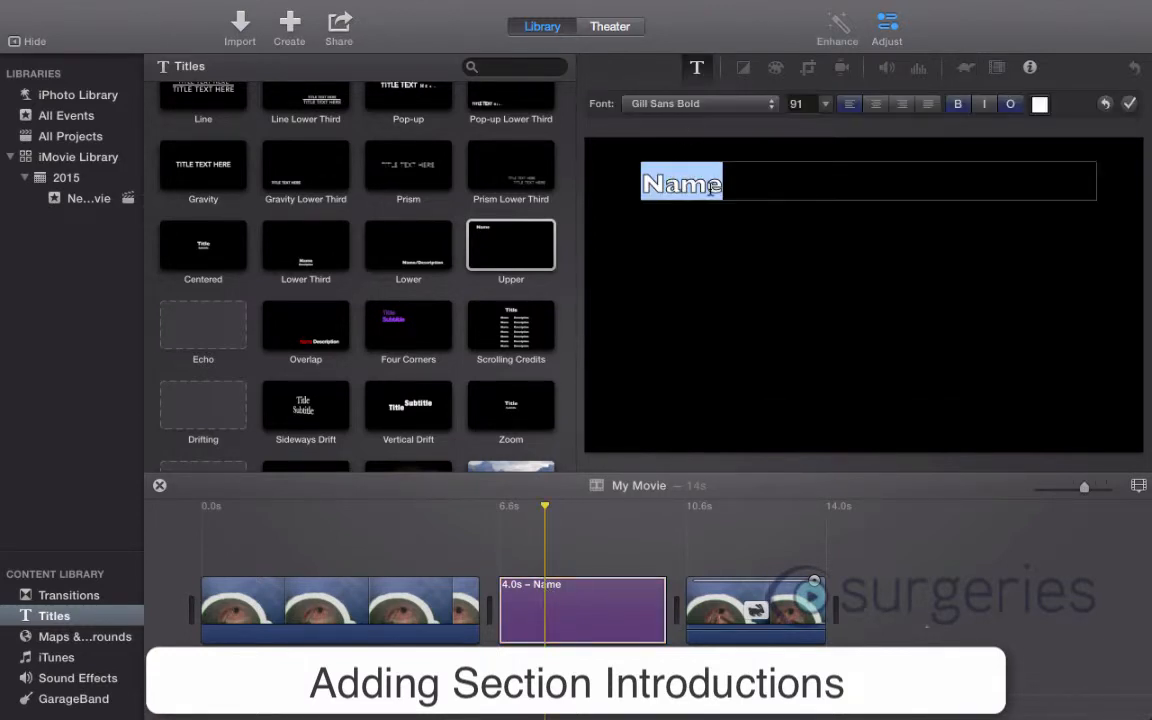
text(La)
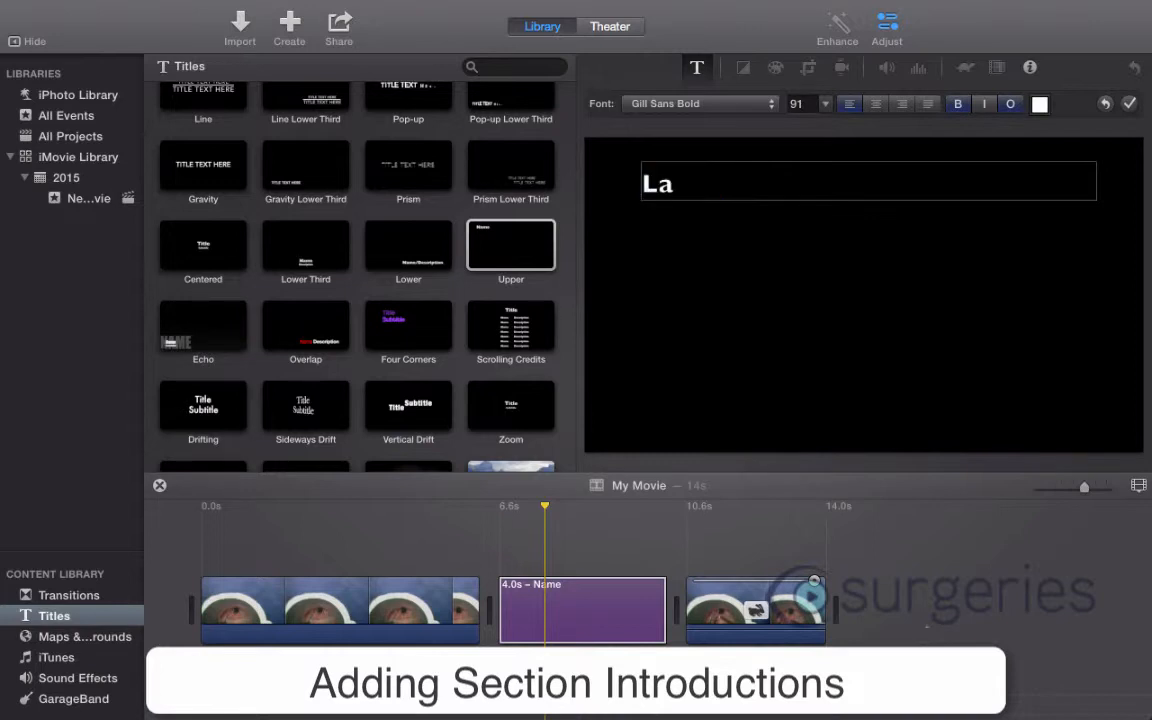
text(ser Secti)
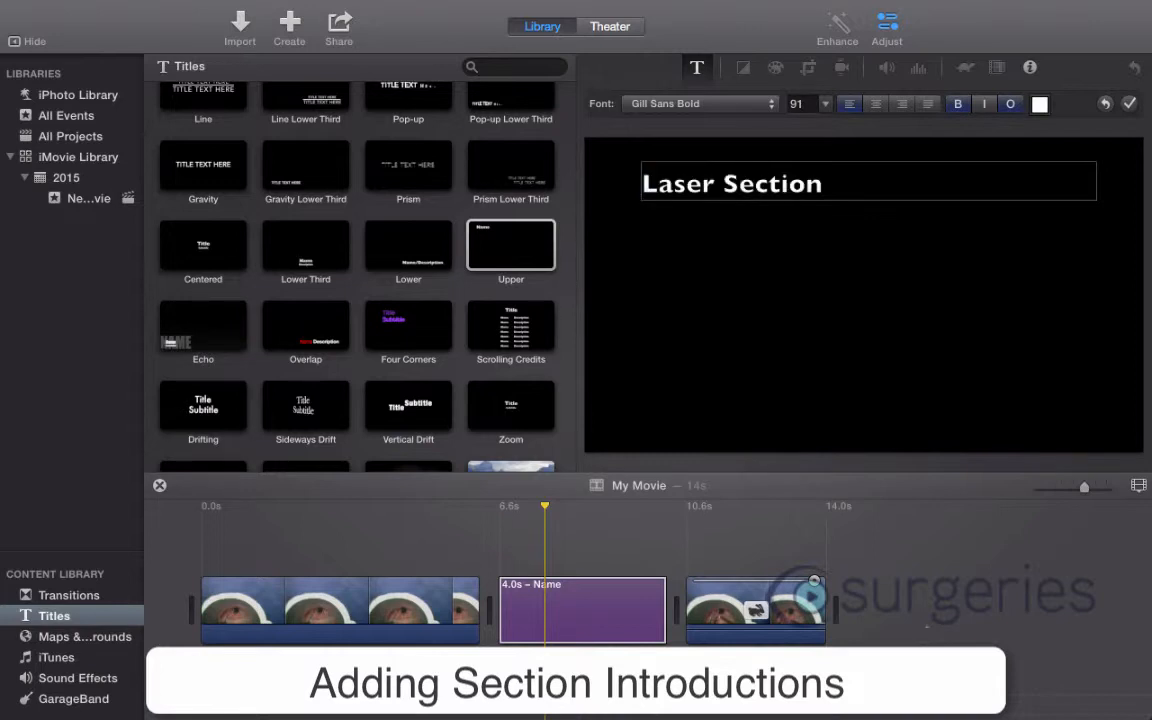
text(on)
key(Return)
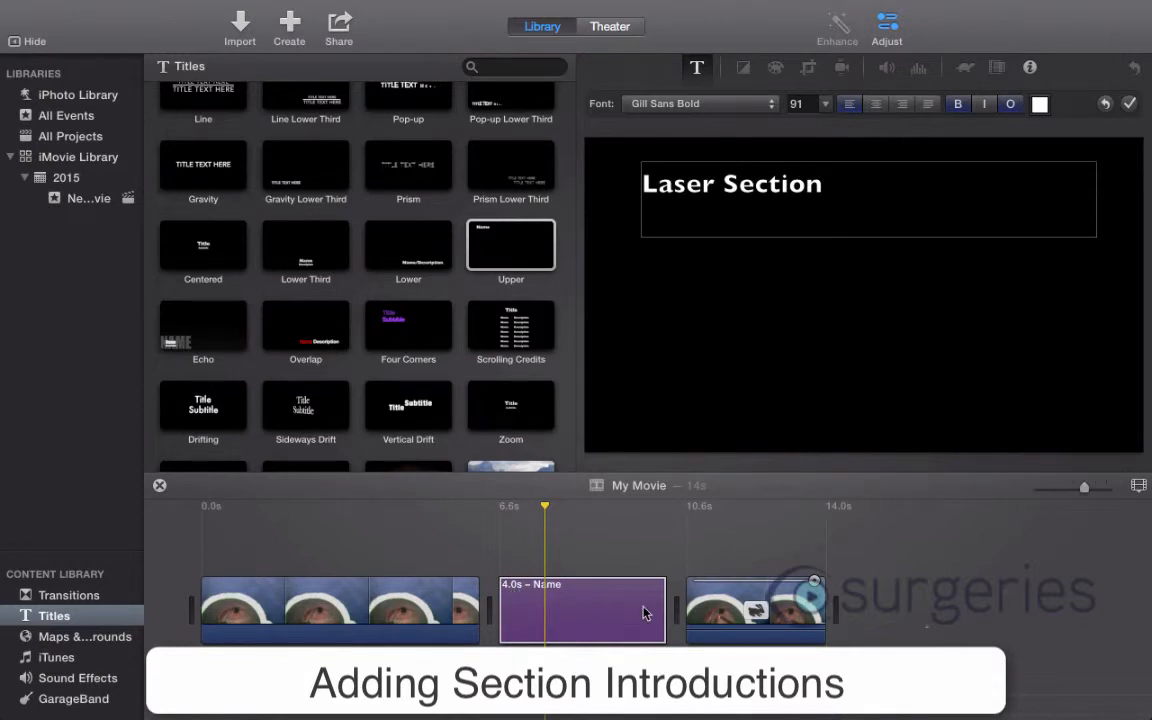
drag(658, 605, 583, 610)
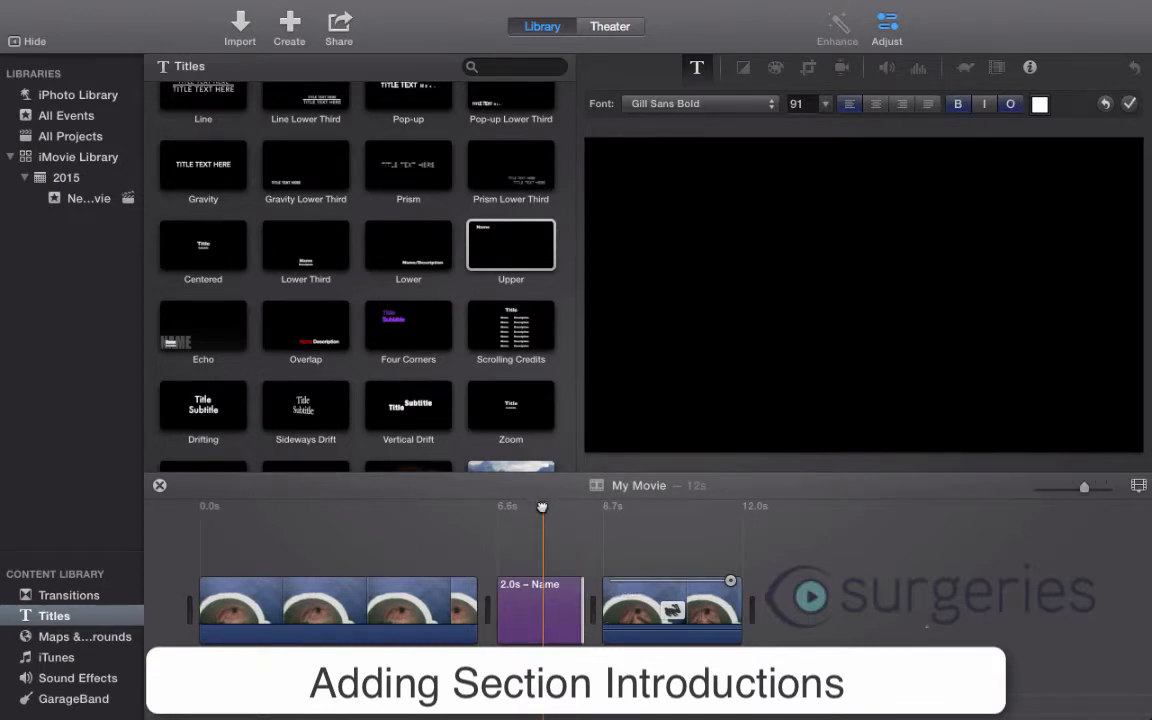
mouse_move(542, 507)
mouse_down()
mouse_move(489, 507)
mouse_move(522, 508)
mouse_up()
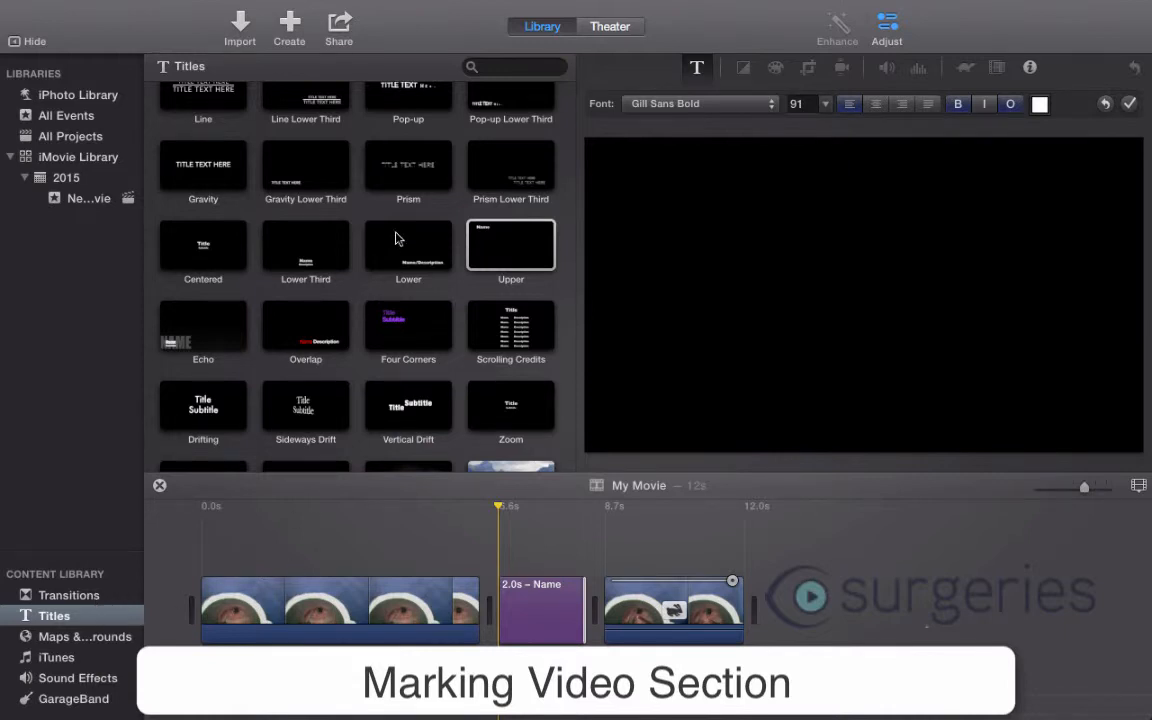
- Overlay an Upper title on the sped-up last clip, starting at the clip's beginning, with the text "Laser Mucosa"
click(520, 247)
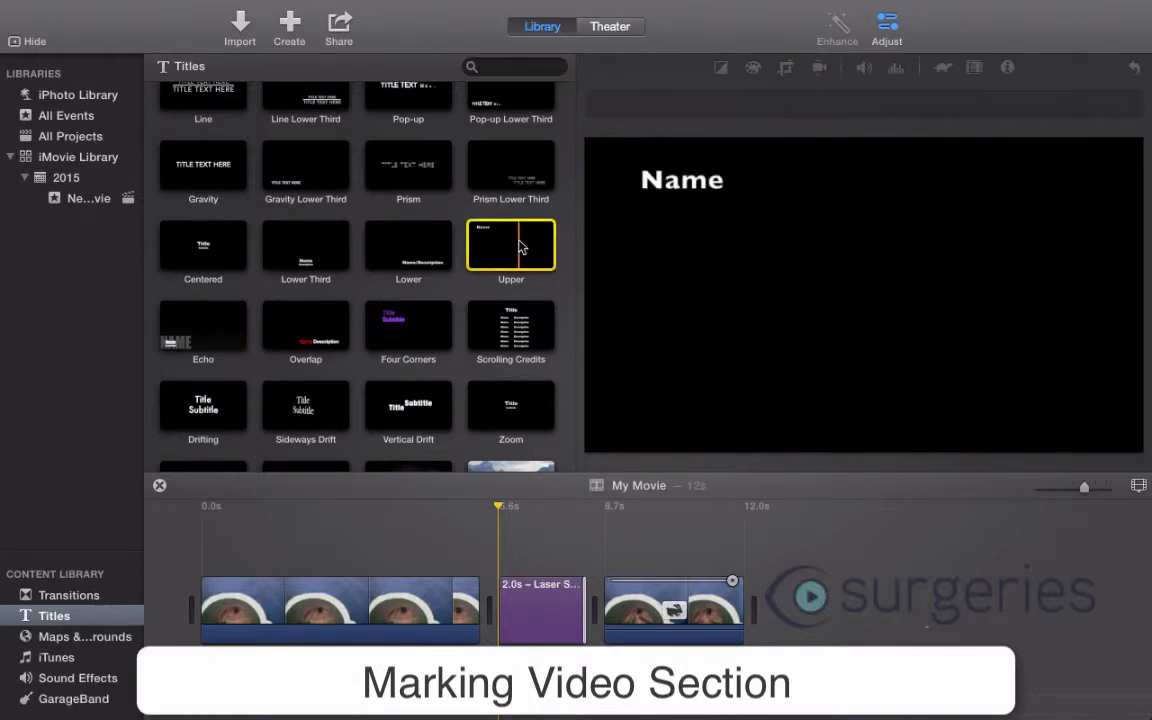
drag(518, 248, 612, 561)
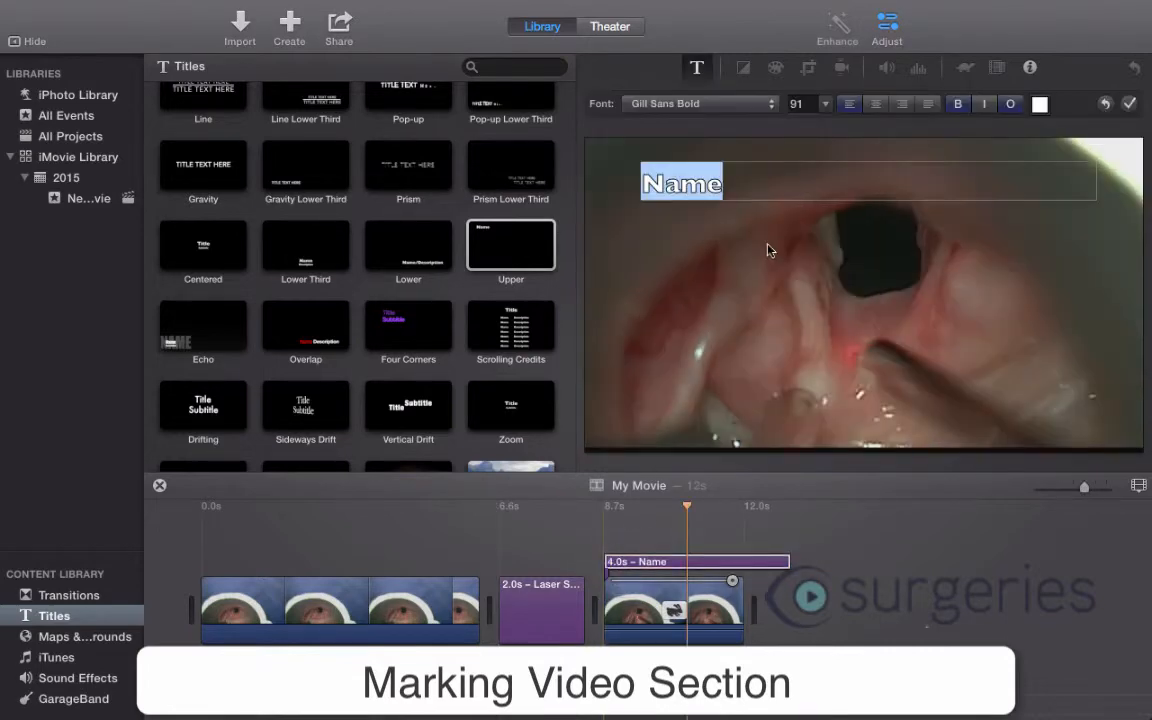
text(L)
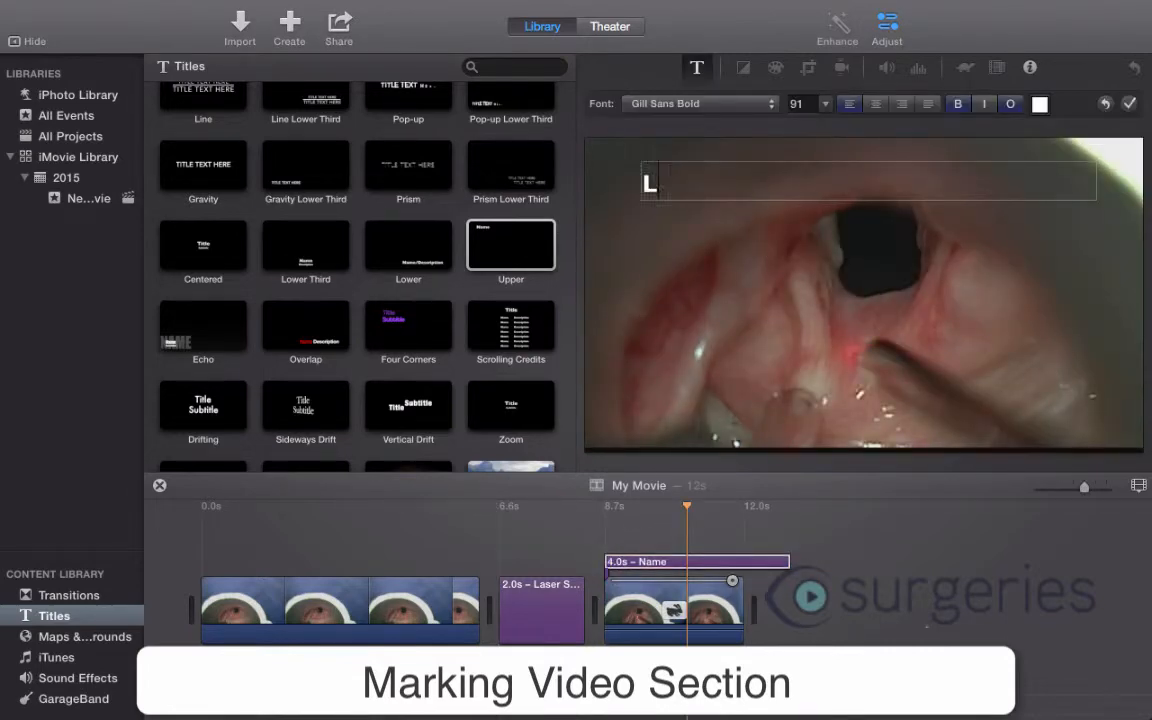
text(aser Mucosa)
key(Return)
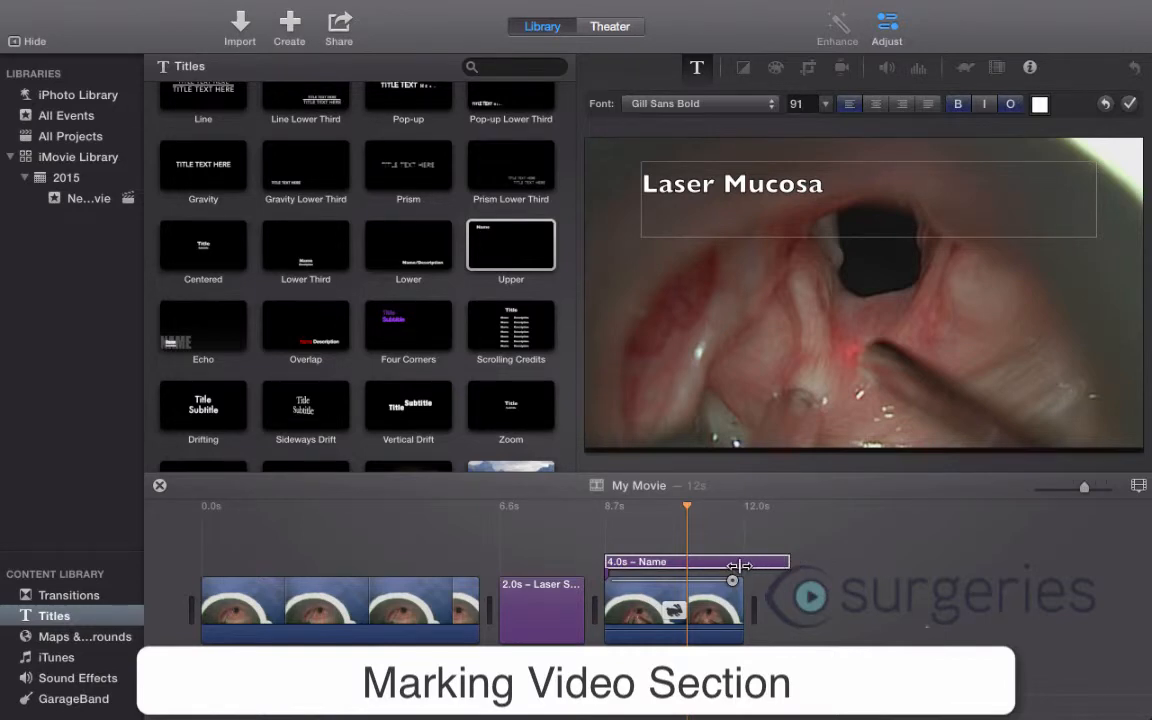
- Shorten the overlaid "Laser Mucosa" title to 3.3 s so it ends with its clip, and play back the titled sections
drag(788, 562, 741, 563)
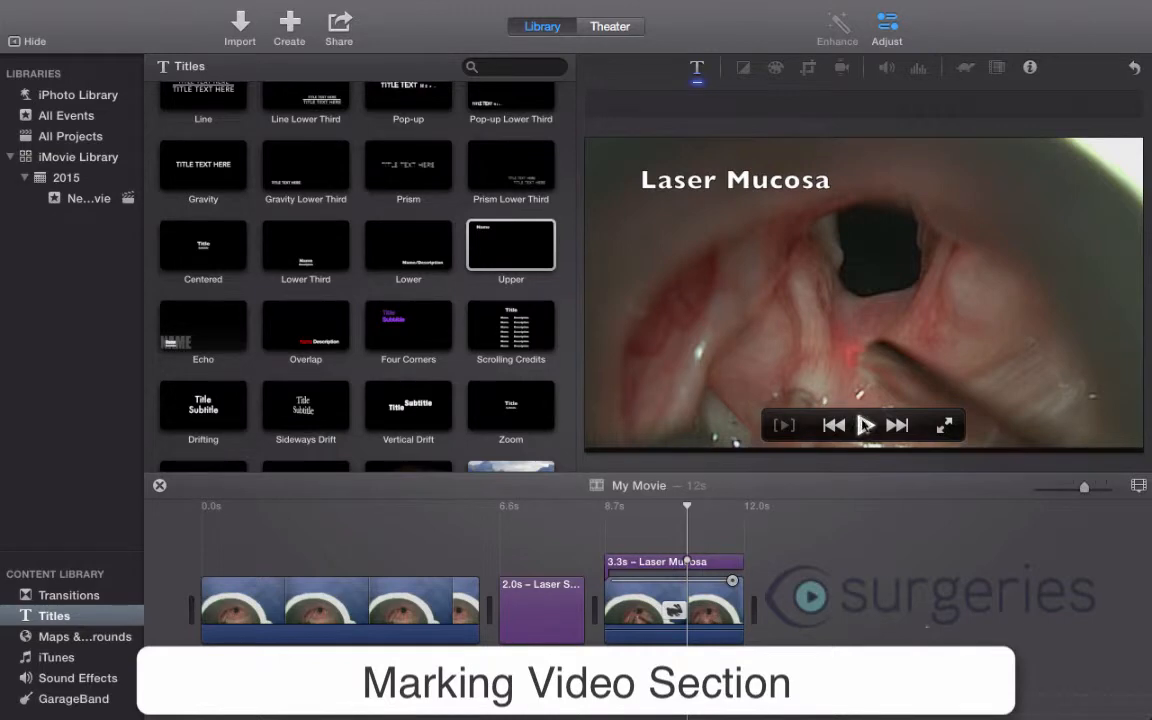
click(865, 425)
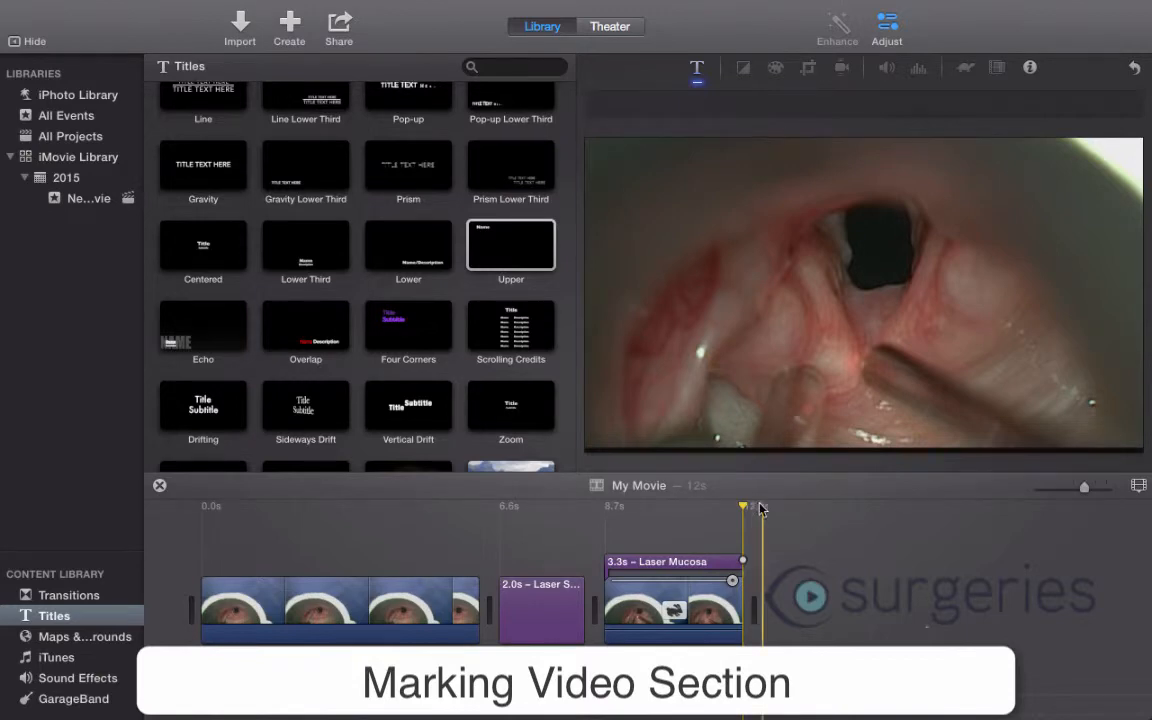
click(862, 426)
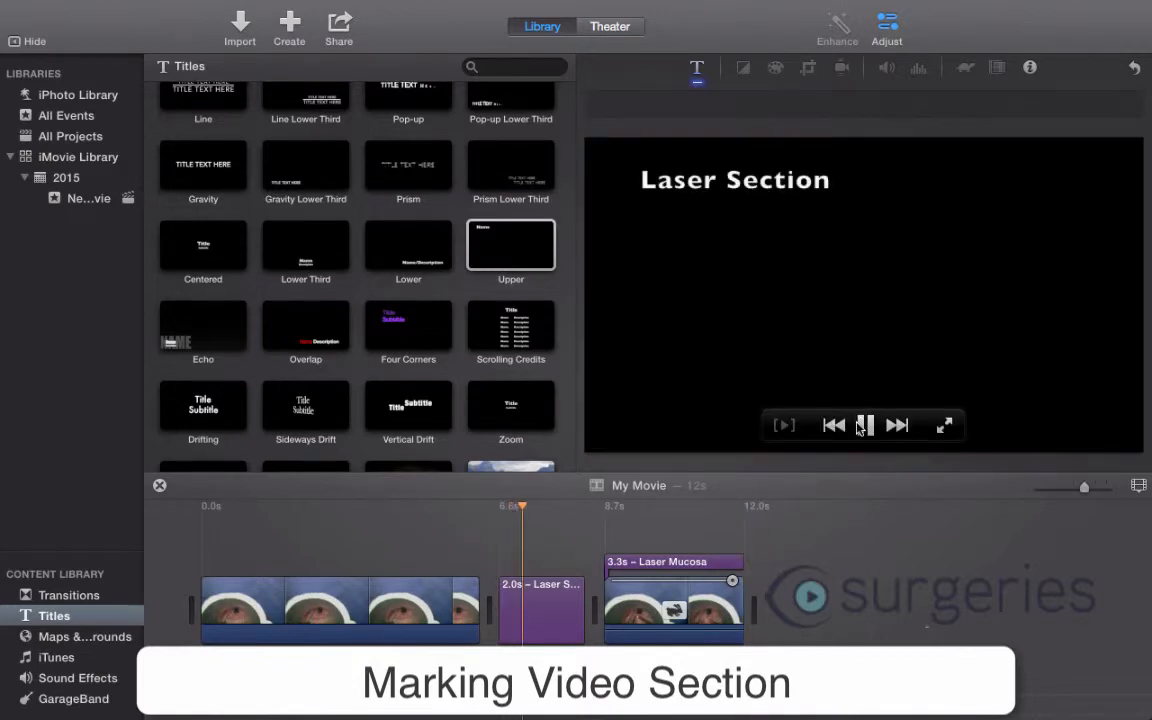